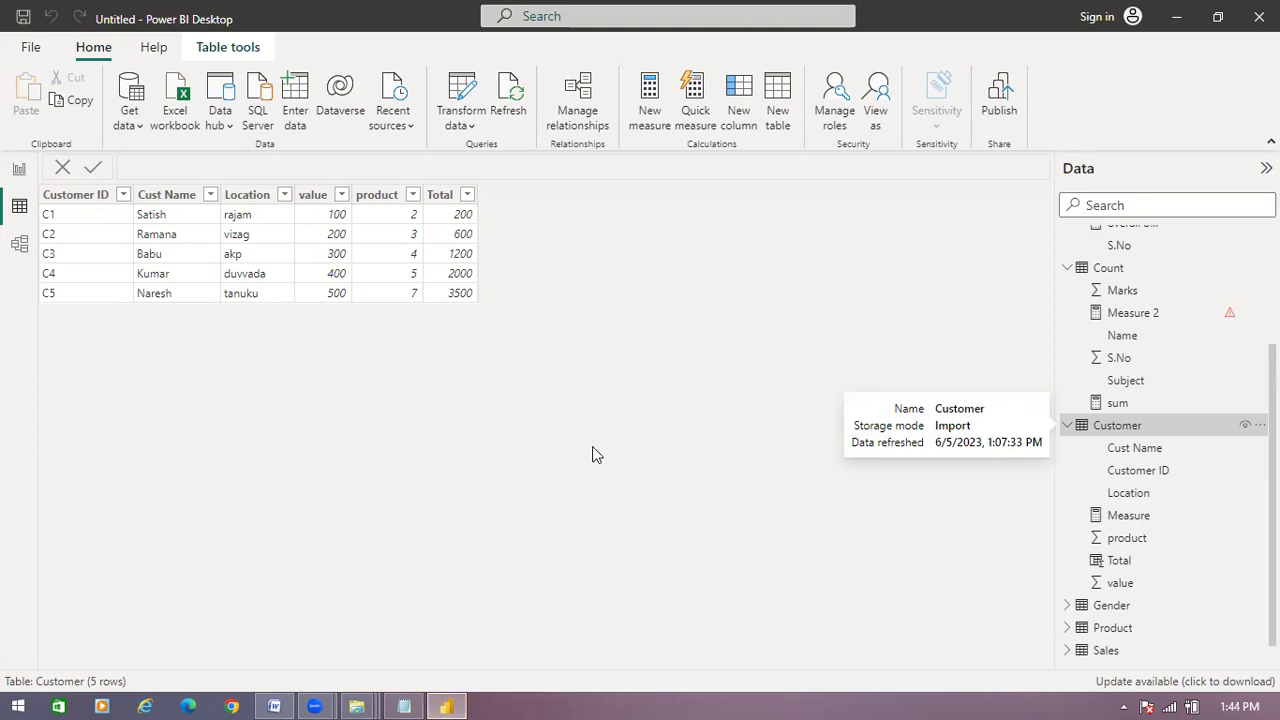
Read the filter context notes in Notepad, and start a new calculated table named Table in Power BI.
{"action": "left_click", "coordinate": [402, 704]}
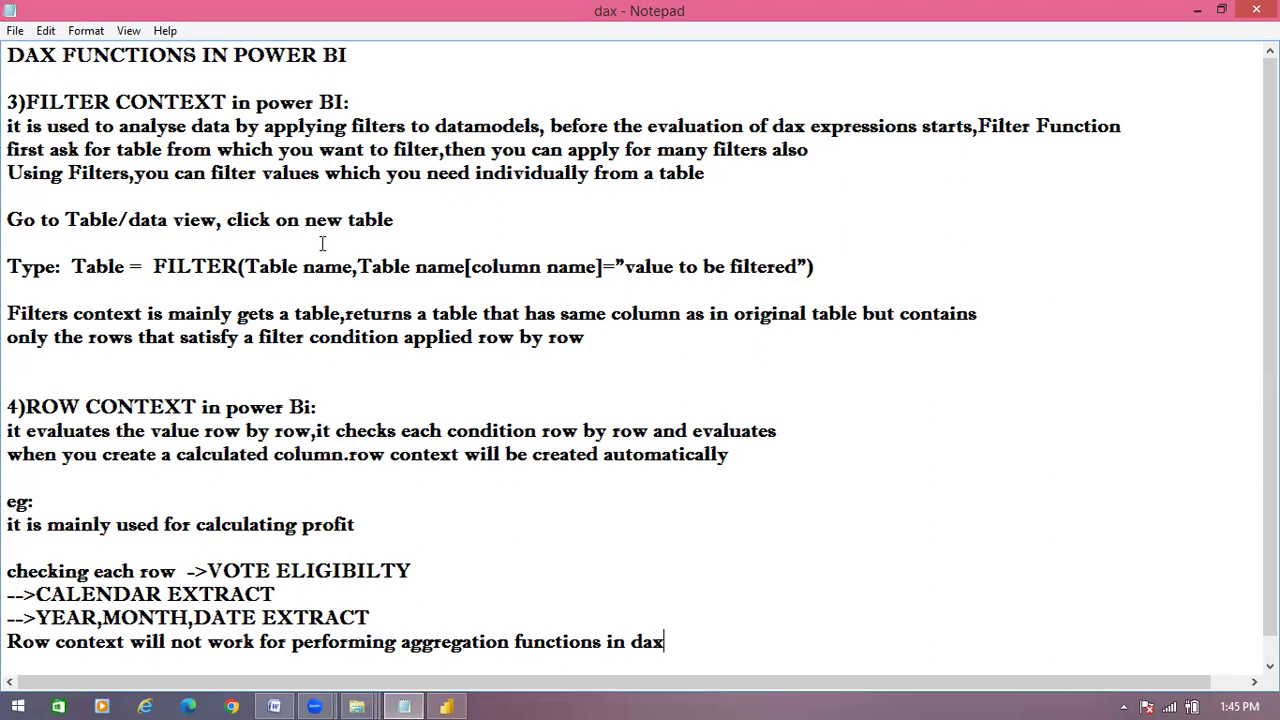
{"action": "left_click", "coordinate": [444, 705]}
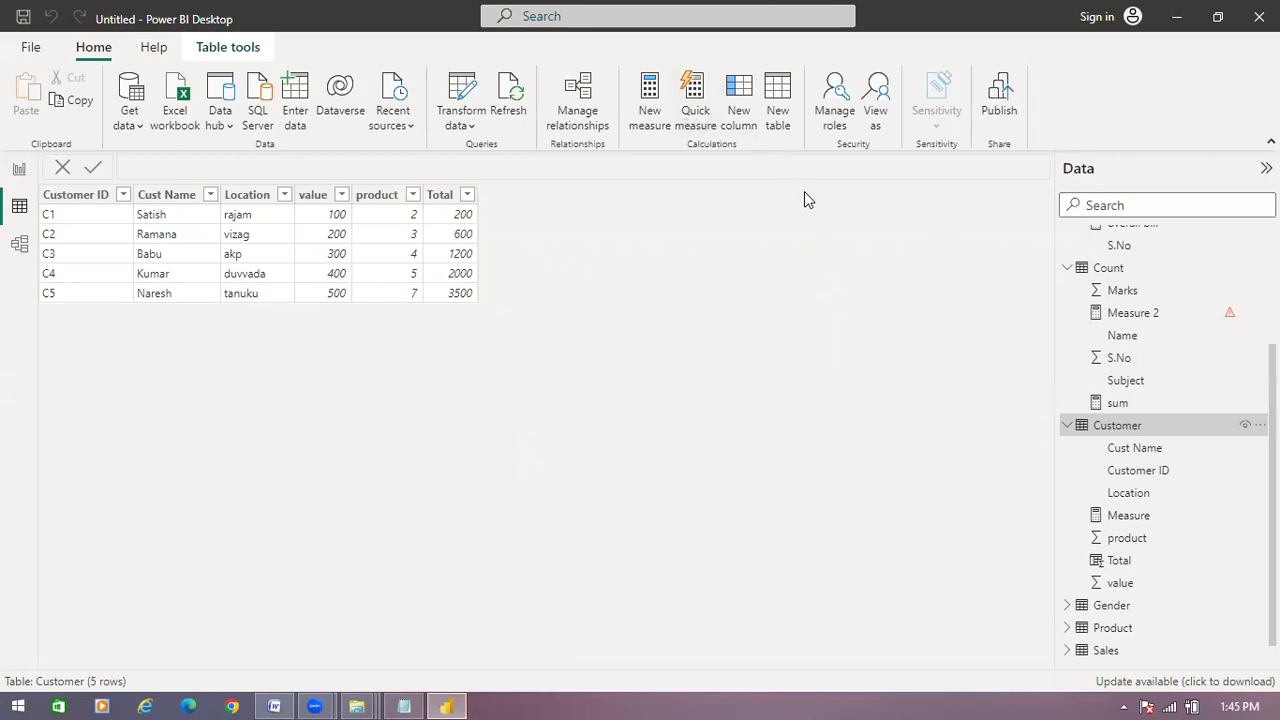
{"action": "left_click", "coordinate": [776, 122]}
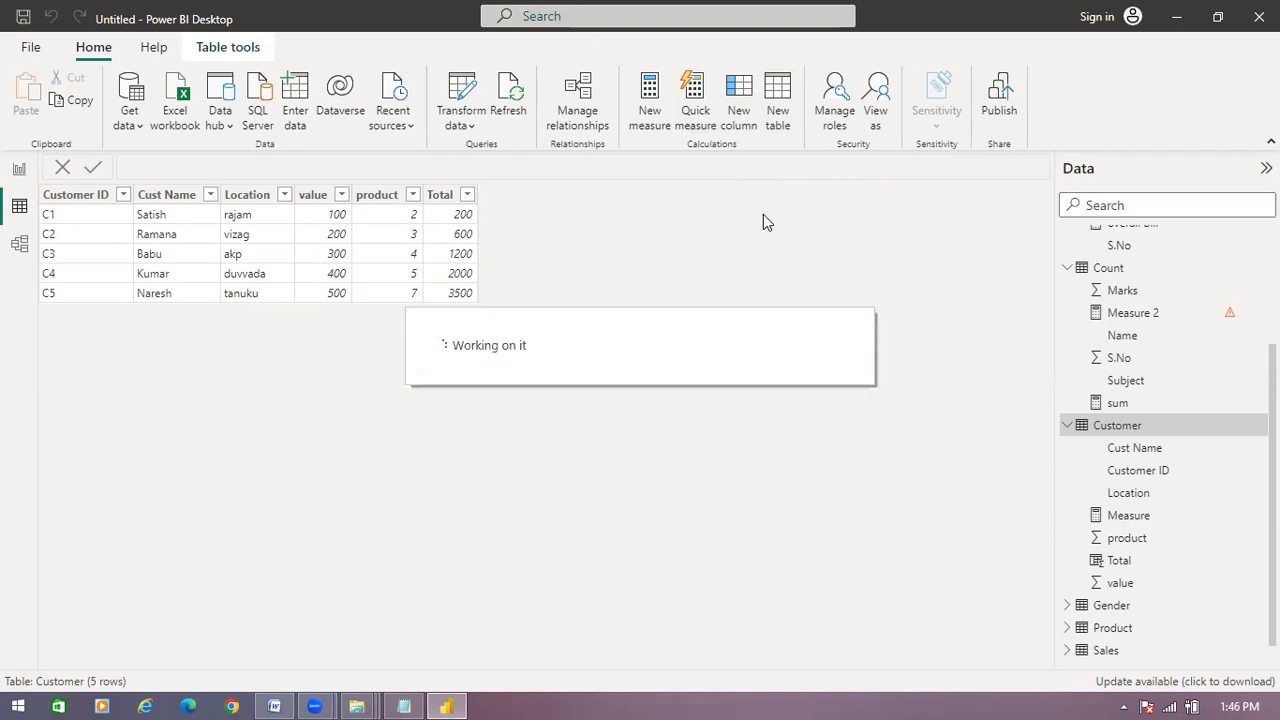
{"action": "left_click", "coordinate": [223, 169]}
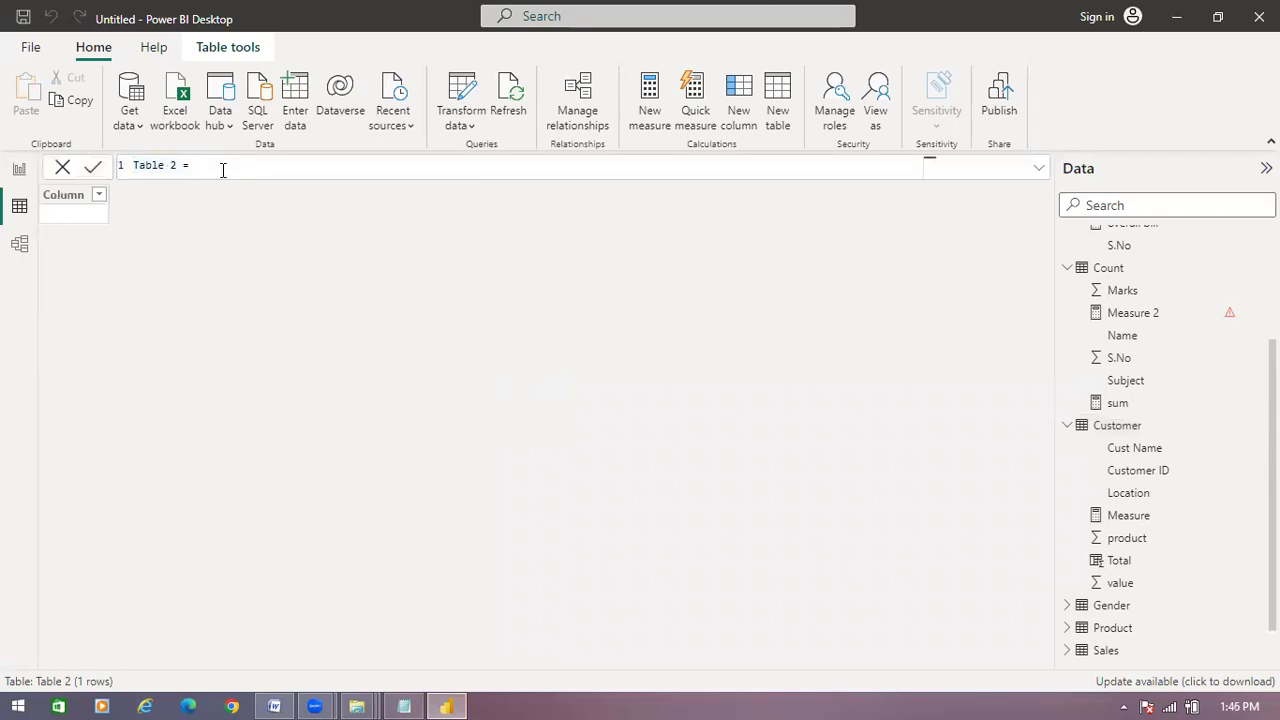
{"action": "key", "text": "BackSpace"}
{"action": "key", "text": "BackSpace"}
{"action": "key", "text": "BackSpace"}
{"action": "key", "text": "BackSpace"}
{"action": "key", "text": "BackSpace"}
{"action": "key", "text": "BackSpace"}
{"action": "key", "text": "BackSpace"}
{"action": "key", "text": "BackSpace"}
{"action": "key", "text": "BackSpace"}
{"action": "type", "text": "Table ="}
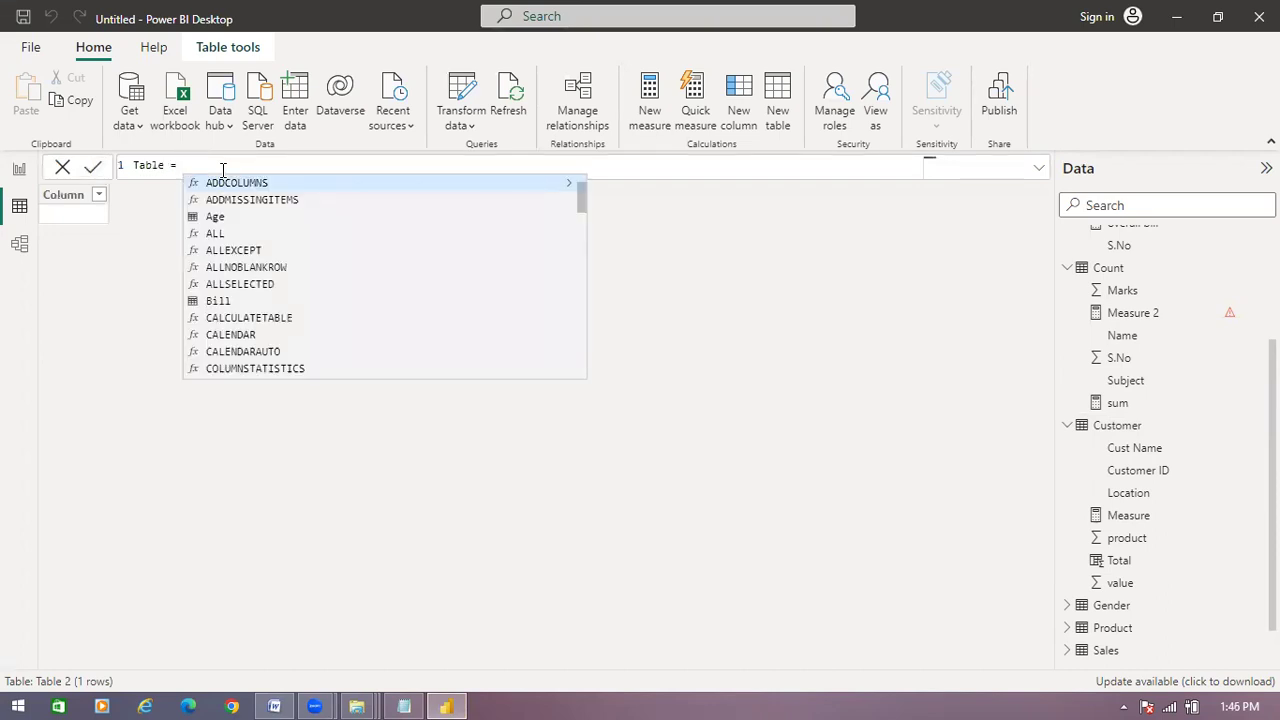
Write a FILTER formula on the Customer table that keeps rows whose Customer ID equals the second customer's ID.
{"action": "type", "text": " F"}
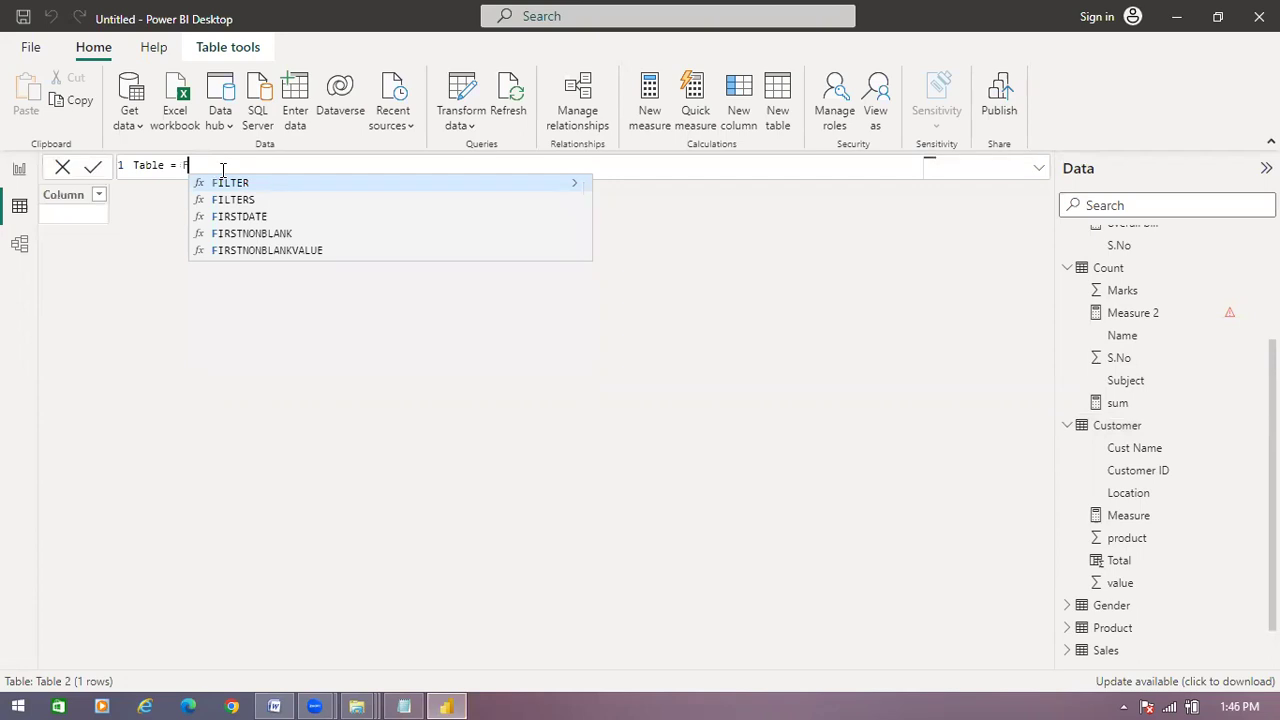
{"action": "key", "text": "Tab"}
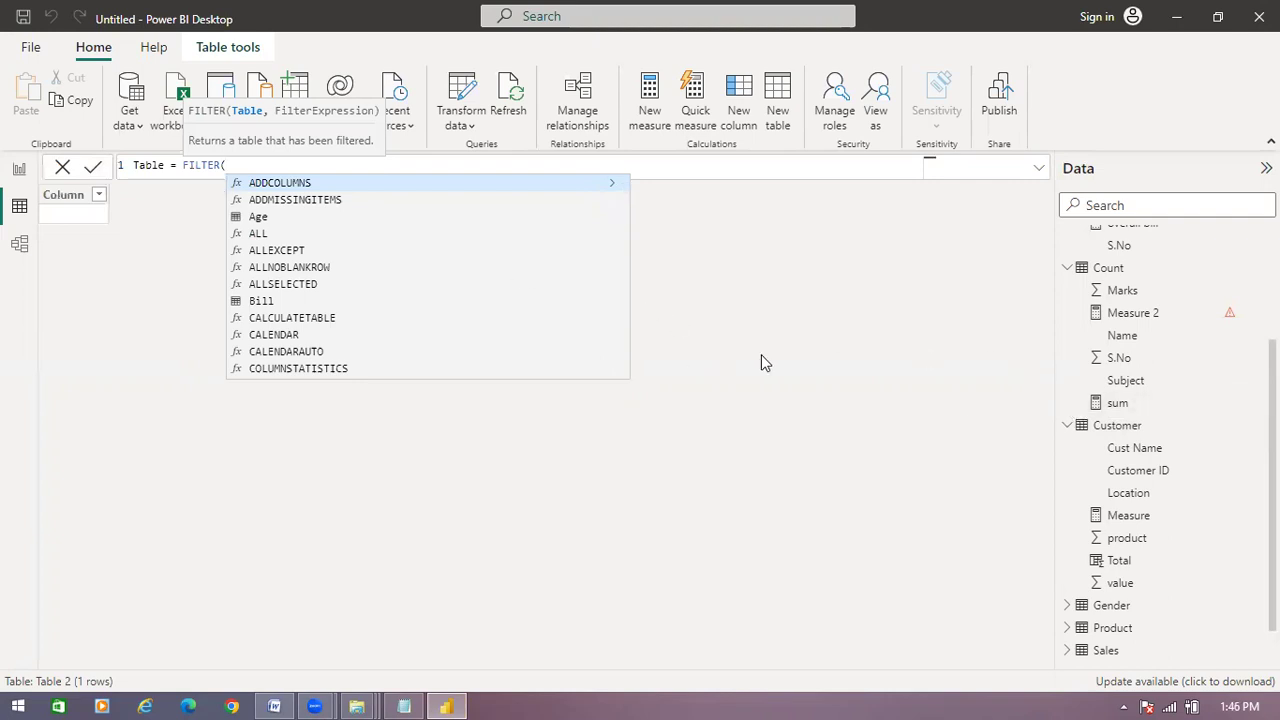
{"action": "type", "text": "cu"}
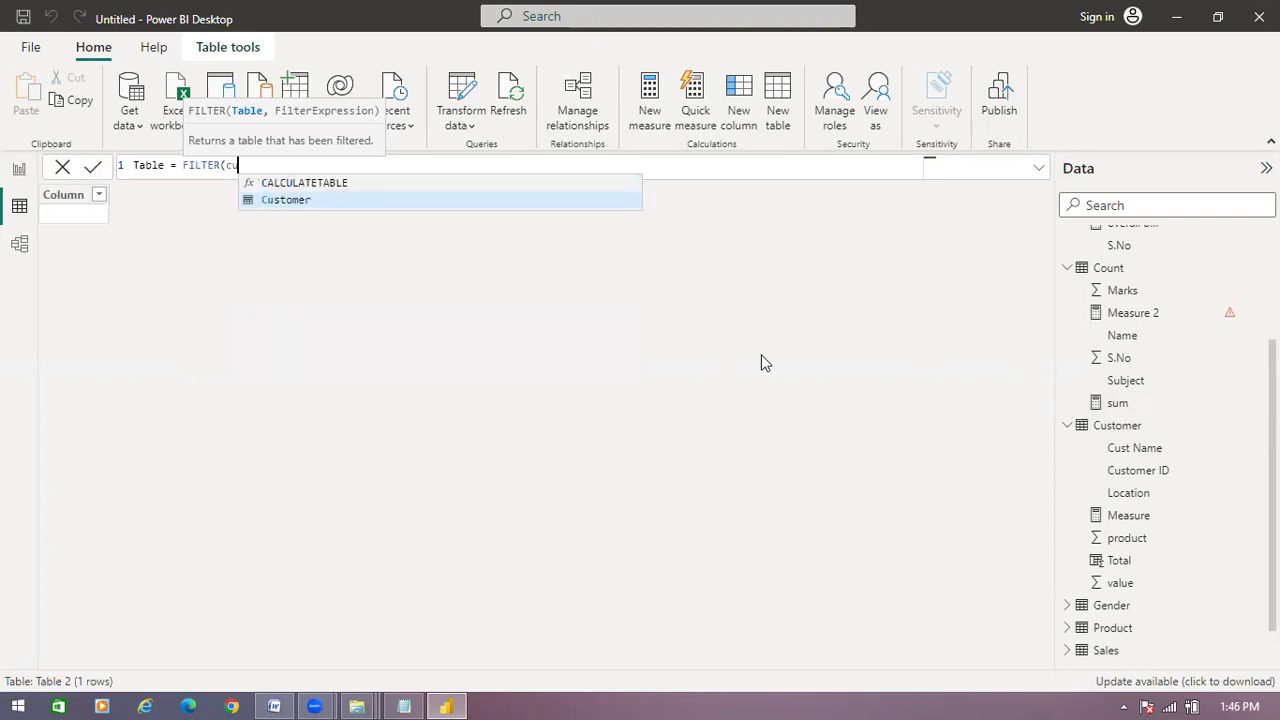
{"action": "left_click", "coordinate": [398, 204]}
{"action": "type", "text": ",cu"}
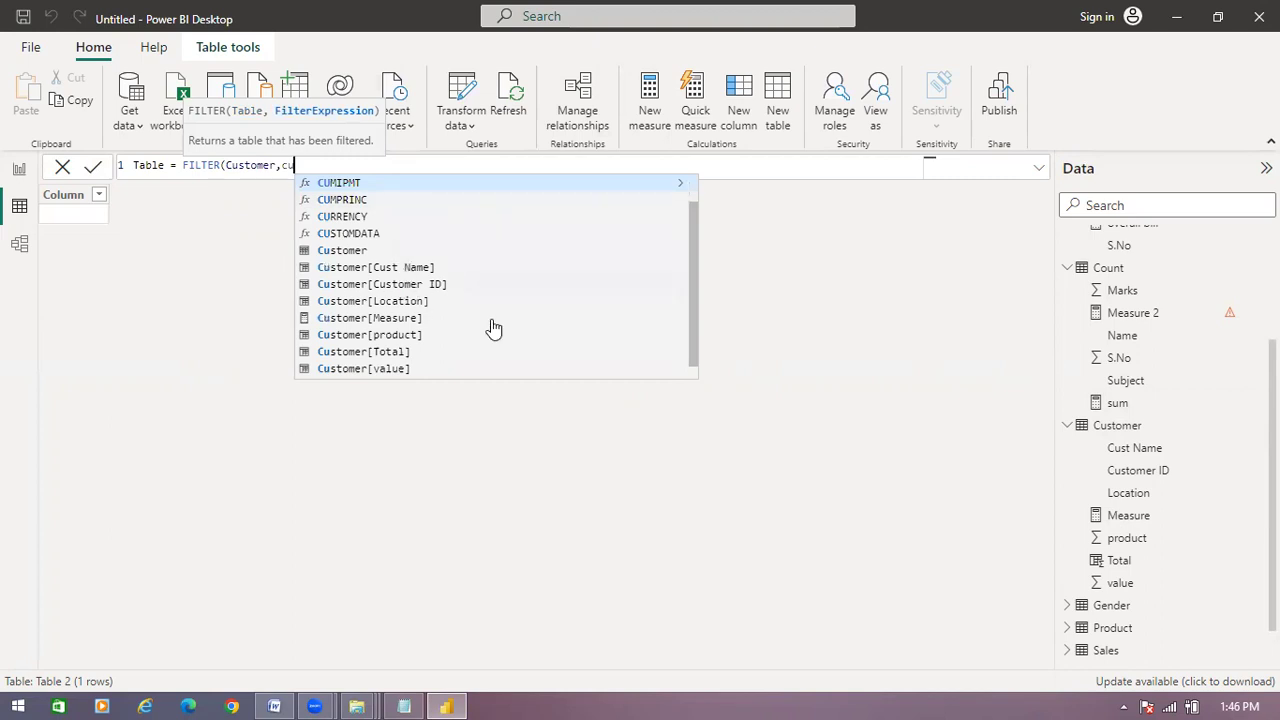
{"action": "left_click", "coordinate": [388, 284]}
{"action": "type", "text": "="}
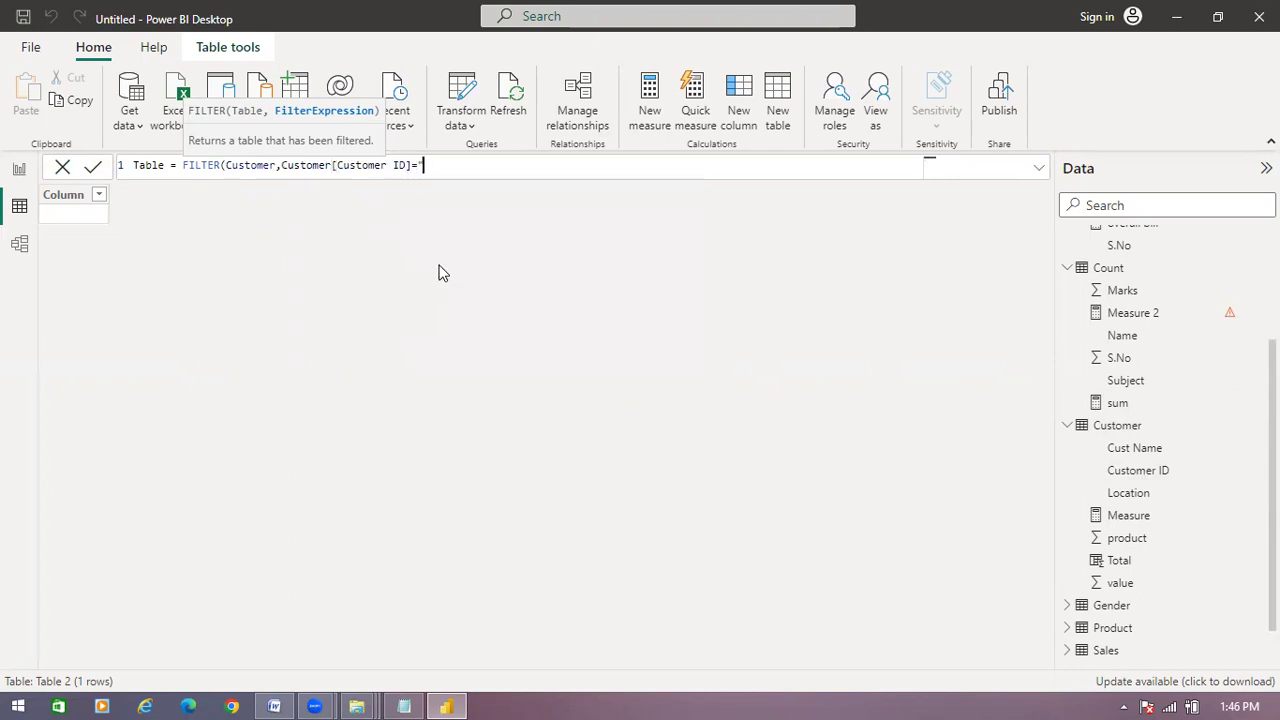
{"action": "type", "text": "\"C2\")"}
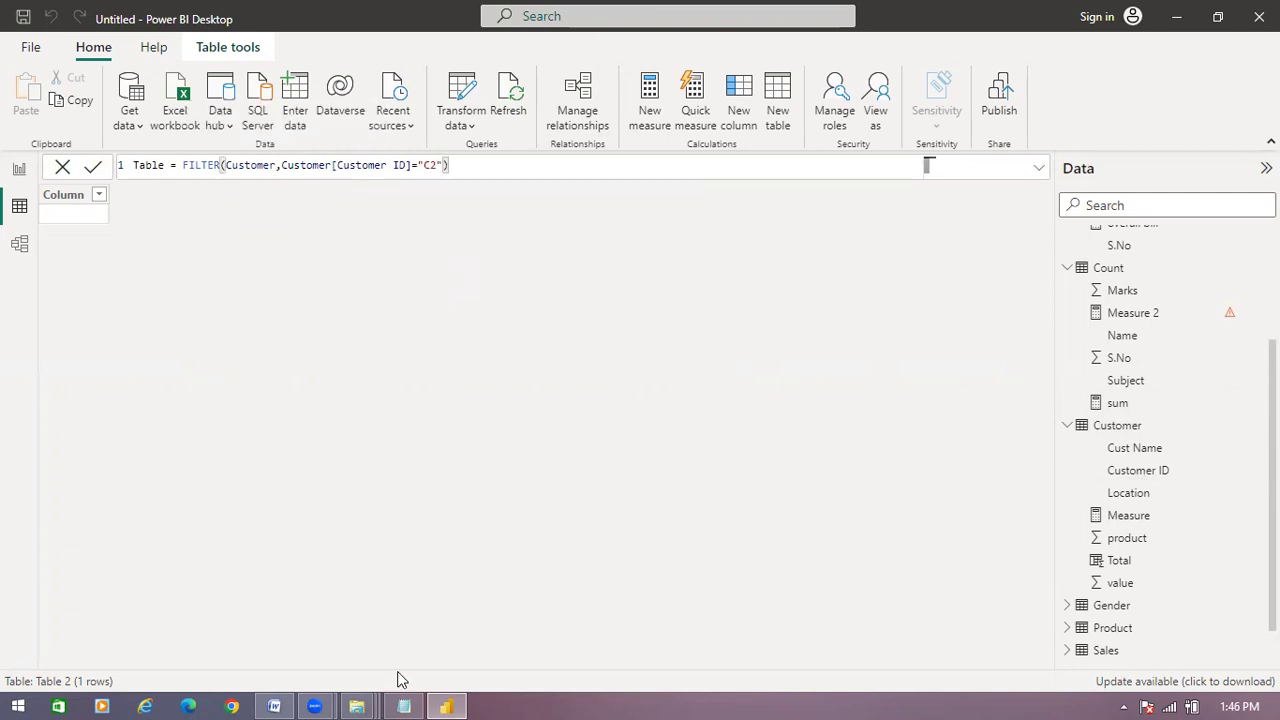
Compare the formula with the FILTER syntax in the Notepad notes and return to Power BI.
{"action": "left_click", "coordinate": [406, 705]}
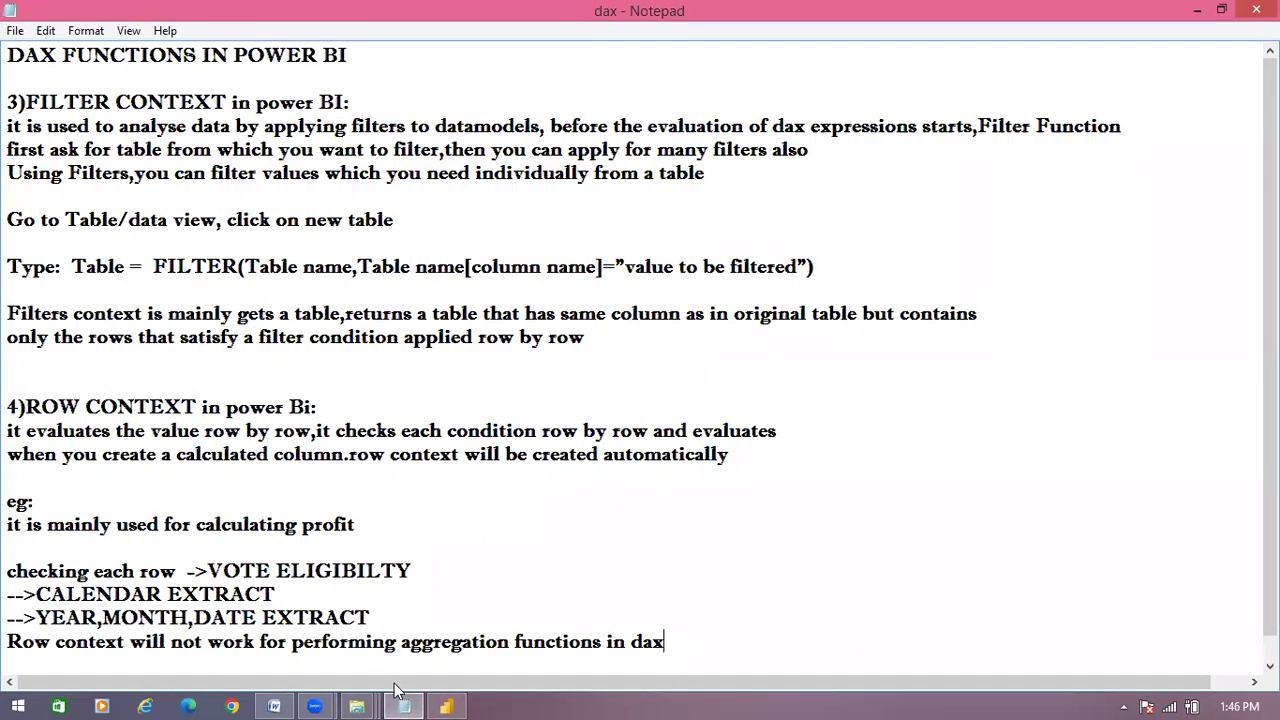
{"action": "left_click", "coordinate": [446, 706]}
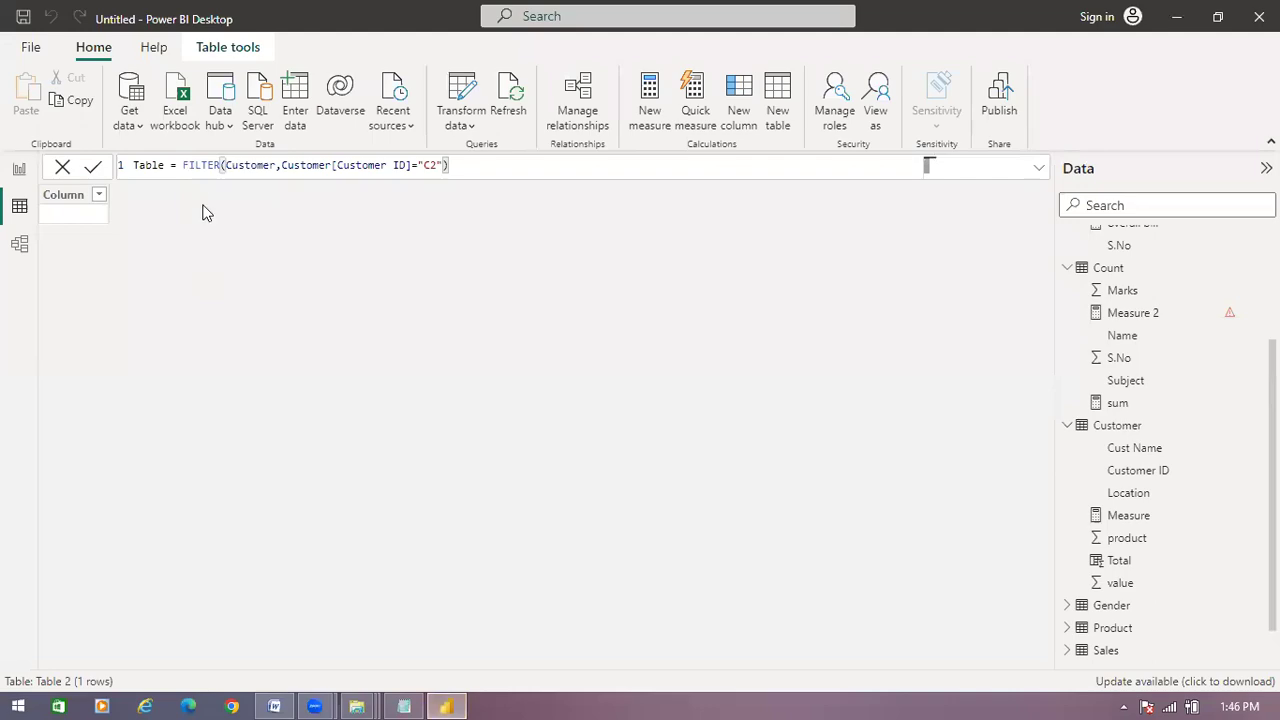
{"action": "left_click", "coordinate": [404, 706]}
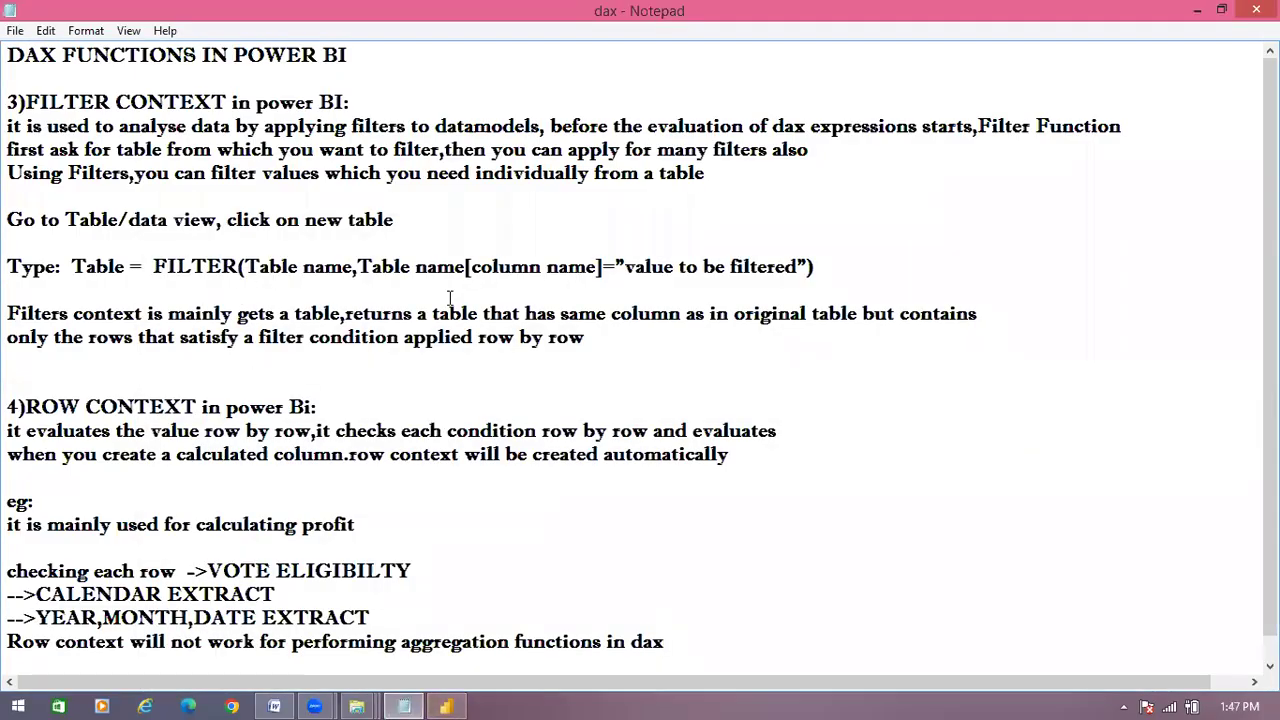
{"action": "key", "text": "alt+Tab"}
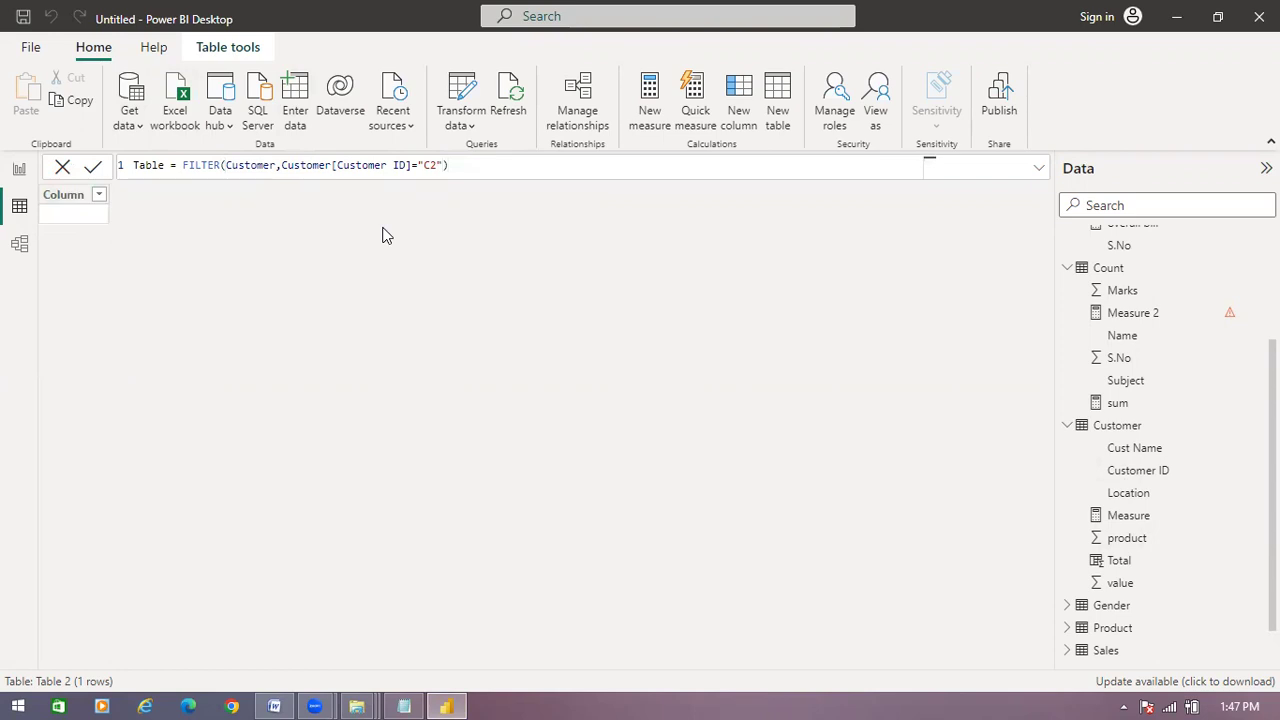
Rename the calculated table to Table2 in its formula and commit it.
{"action": "key", "text": "Return"}
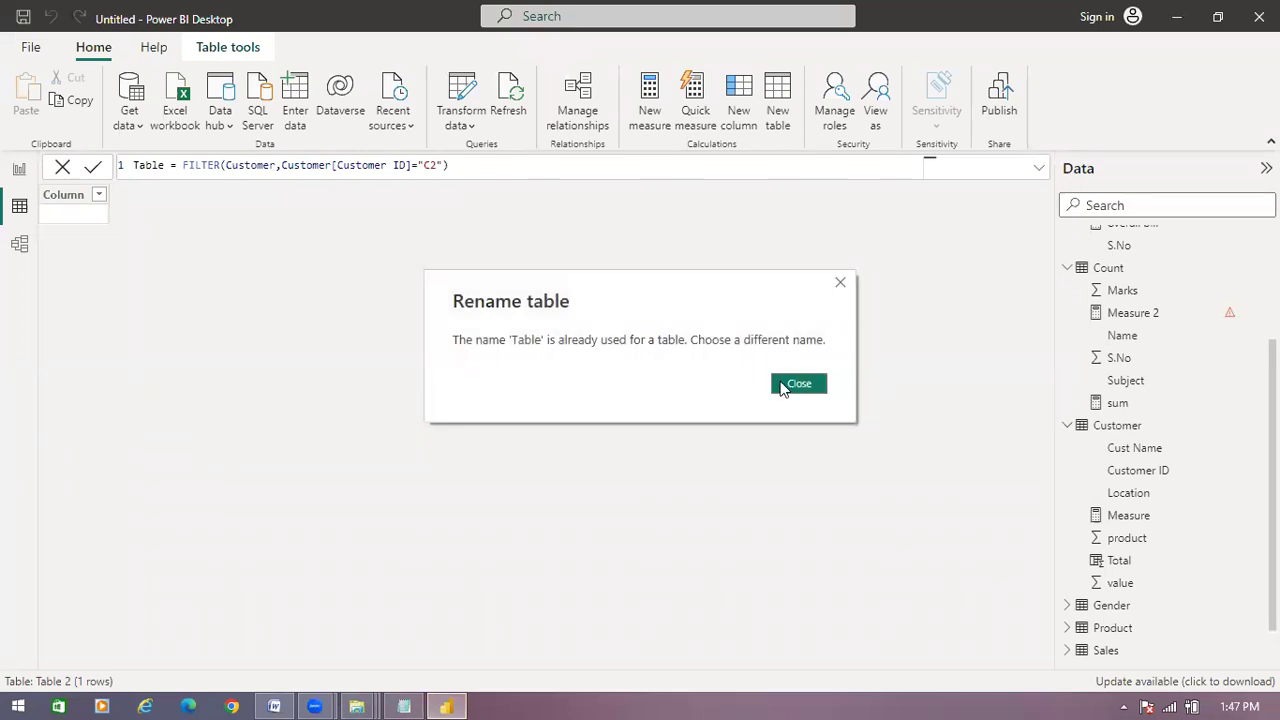
{"action": "left_click", "coordinate": [797, 384]}
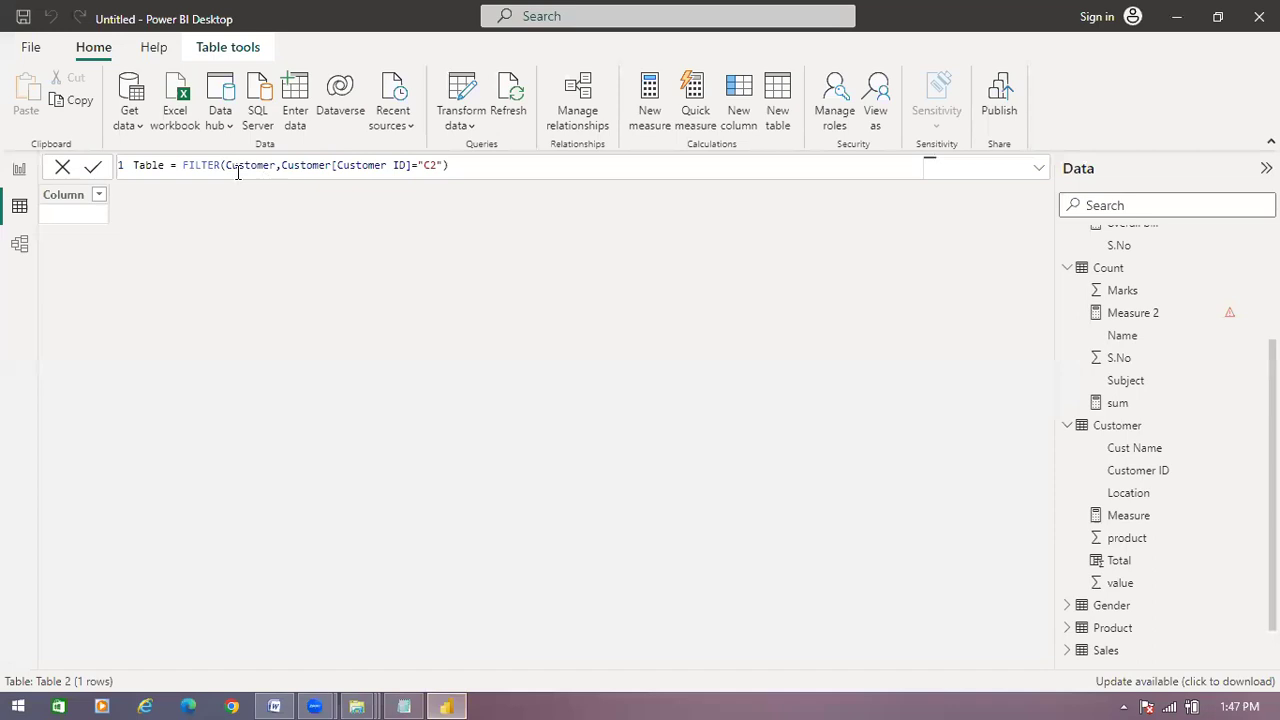
{"action": "left_click", "coordinate": [167, 167]}
{"action": "type", "text": "2"}
{"action": "key", "text": "Return"}
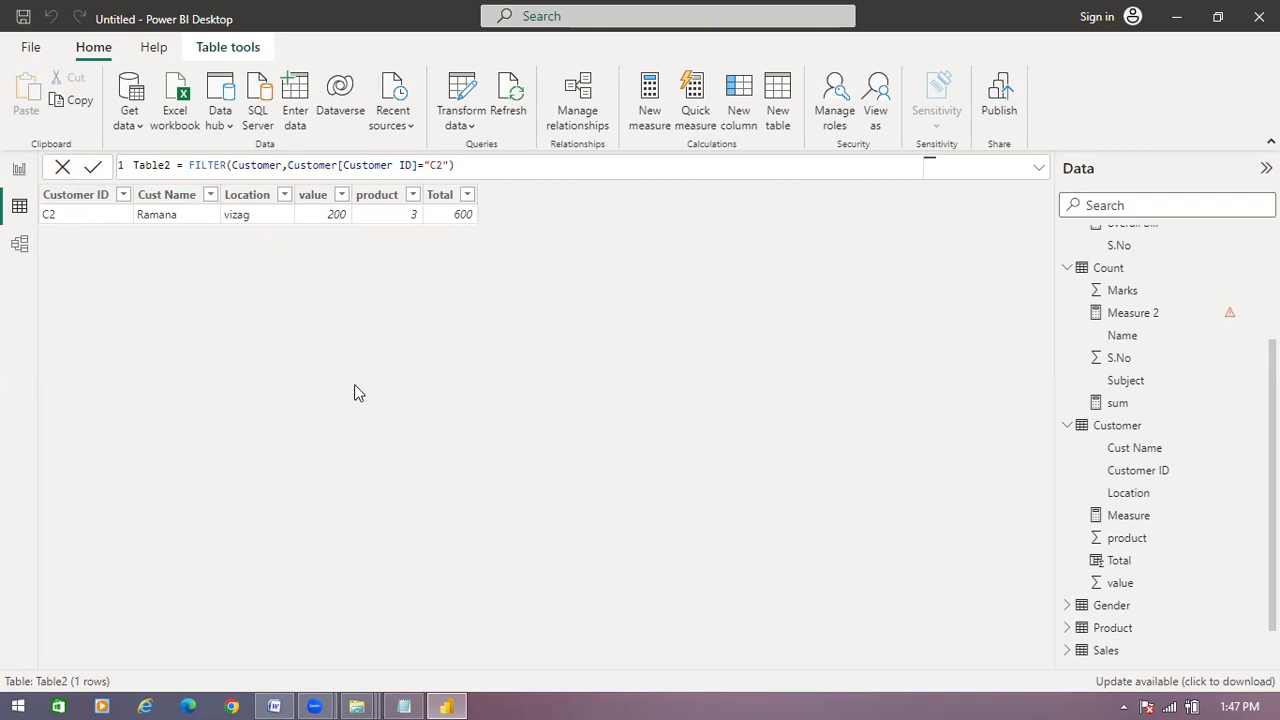
Check the filtered customer table against the filter context description in the Notepad notes.
{"action": "left_click", "coordinate": [402, 705]}
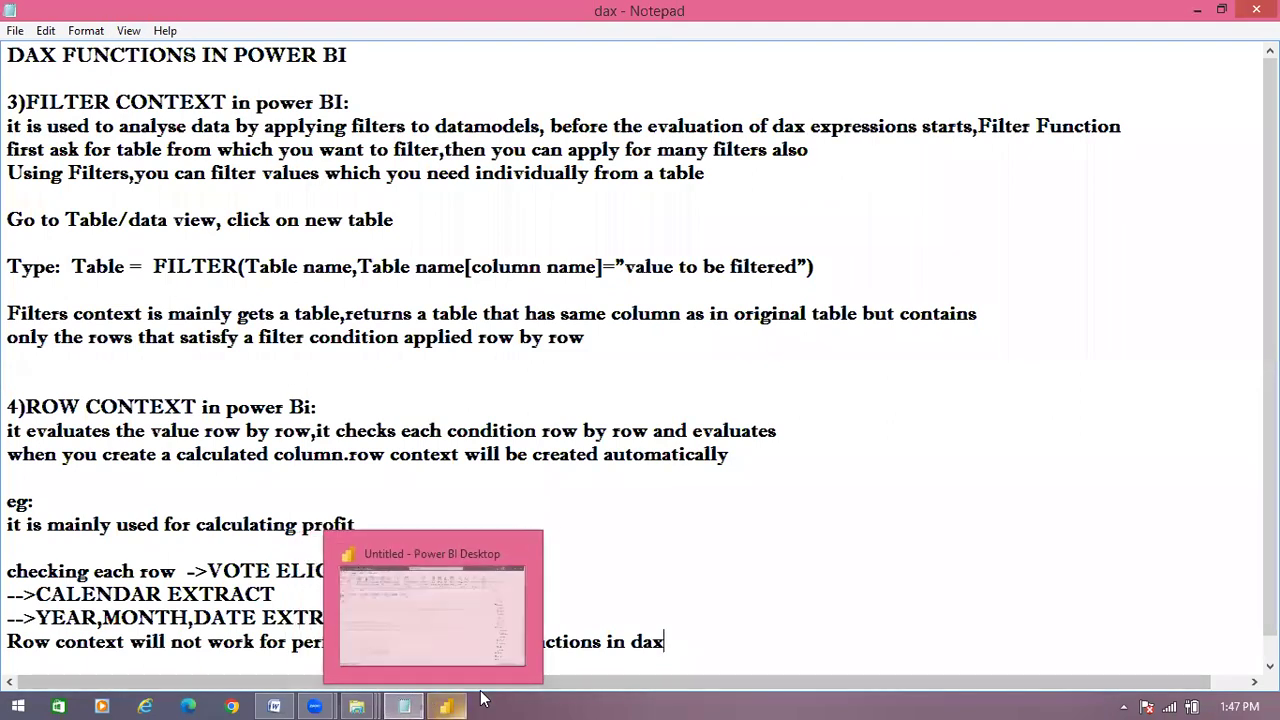
{"action": "left_click", "coordinate": [446, 700]}
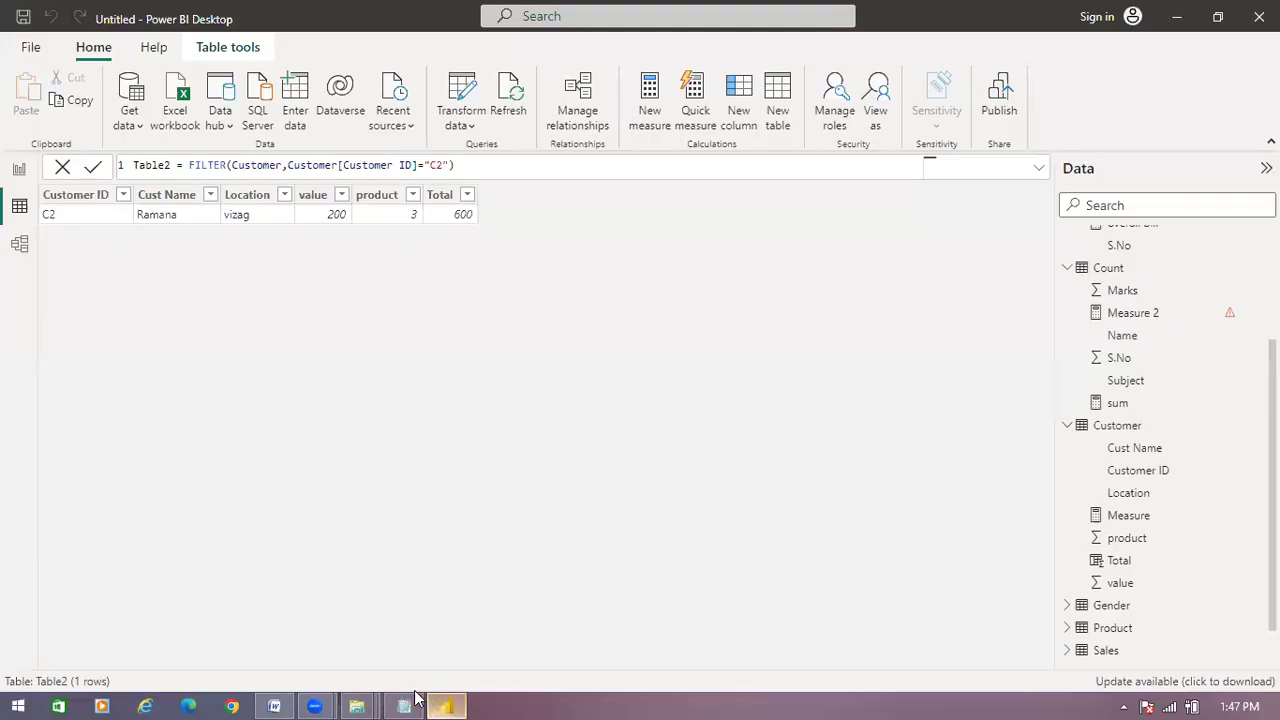
{"action": "left_click", "coordinate": [405, 700]}
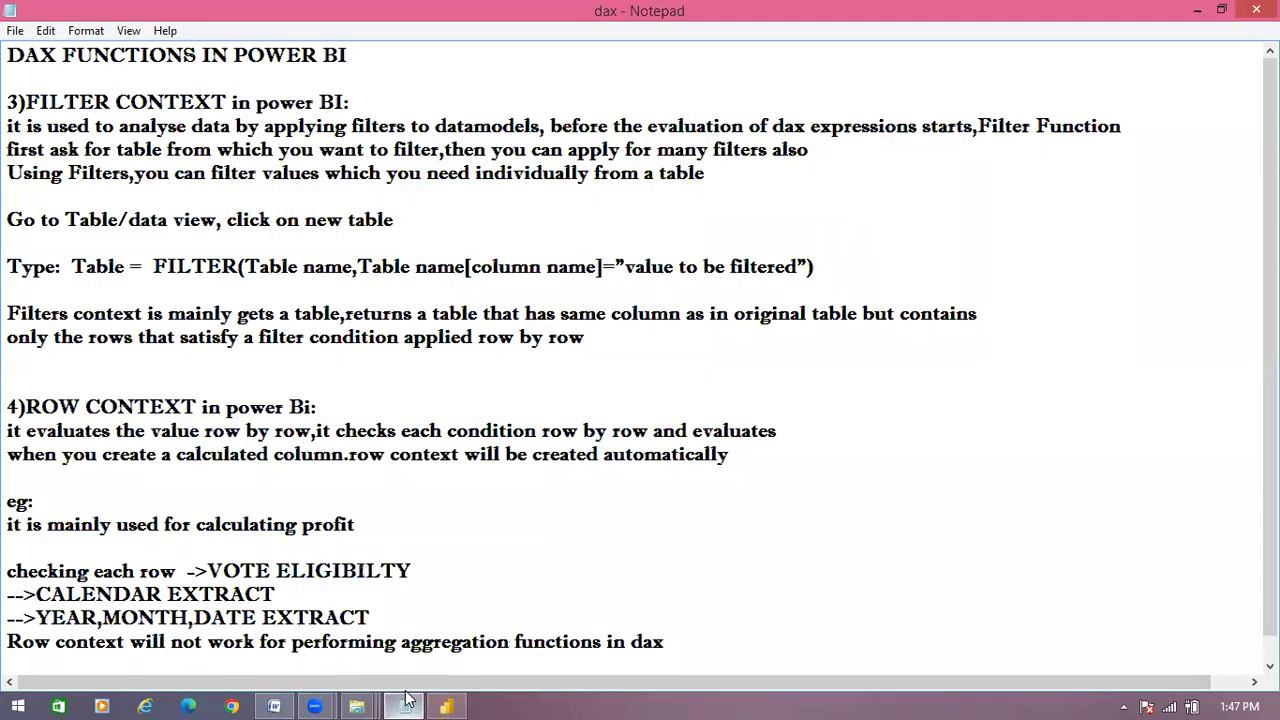
{"action": "left_click", "coordinate": [461, 700]}
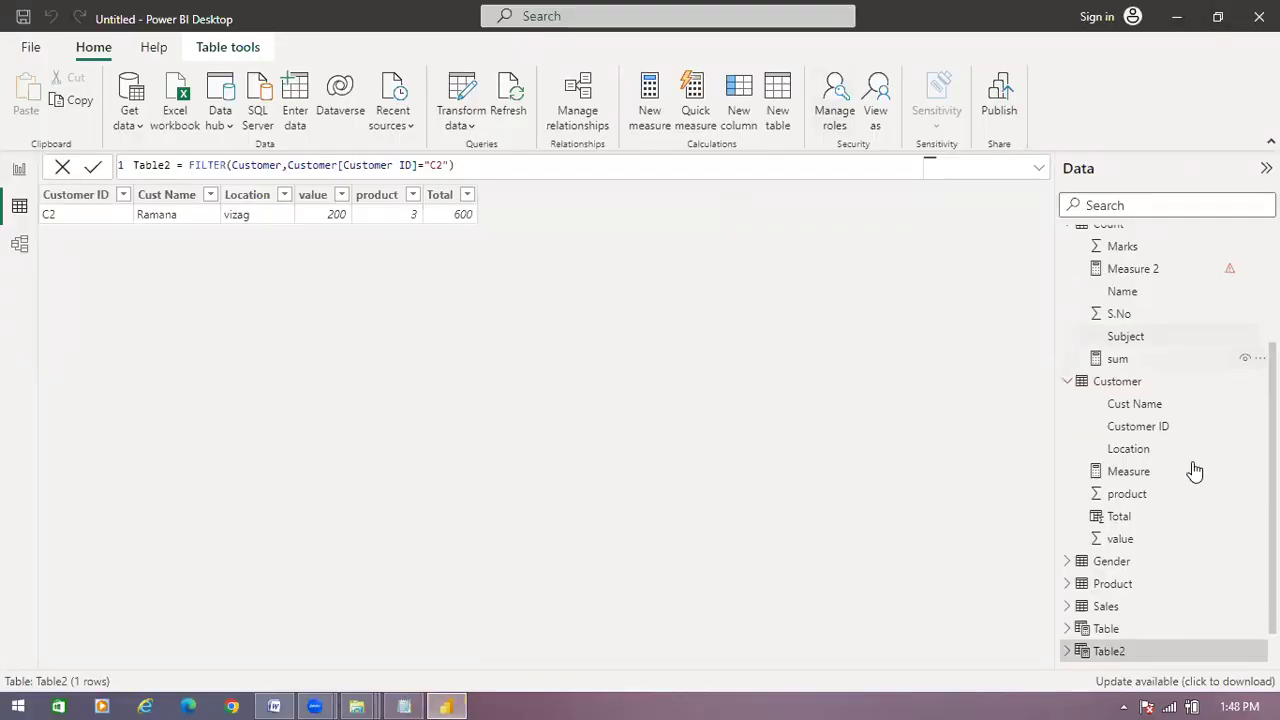
View the Gender table's data and start a new calculated table named Table 3.
{"action": "left_click", "coordinate": [1157, 568]}
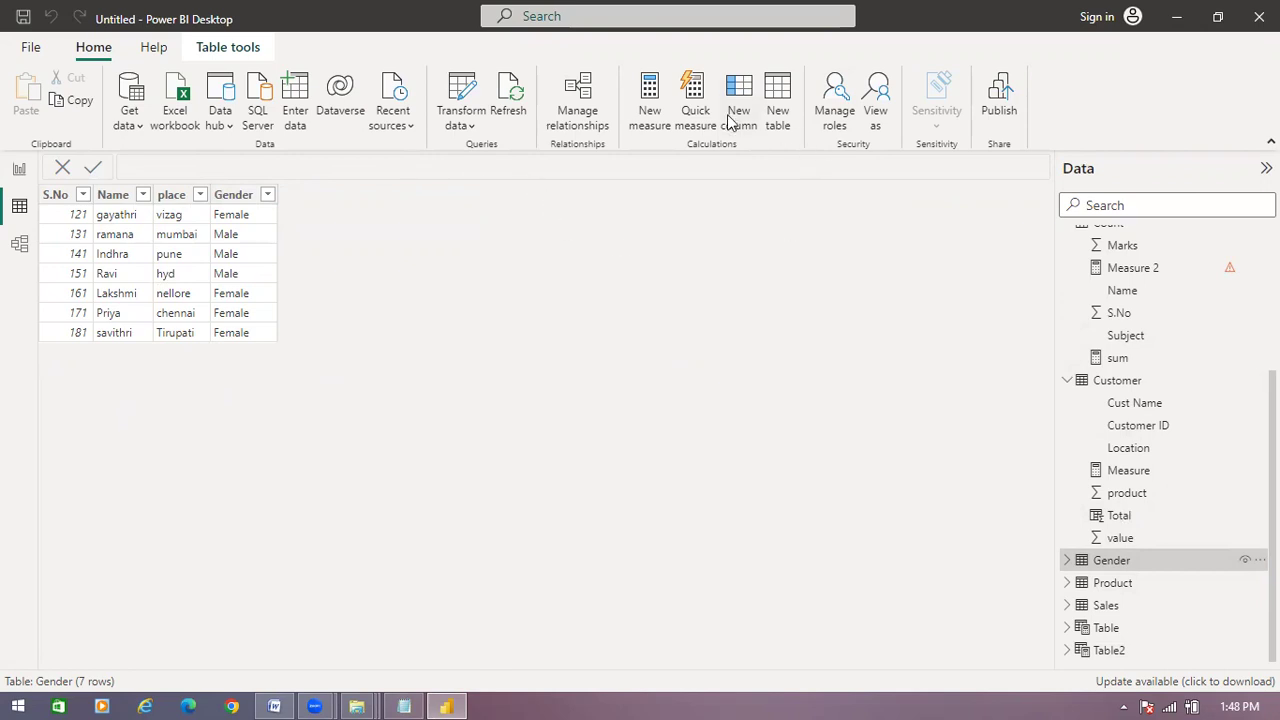
{"action": "right_click", "coordinate": [218, 182]}
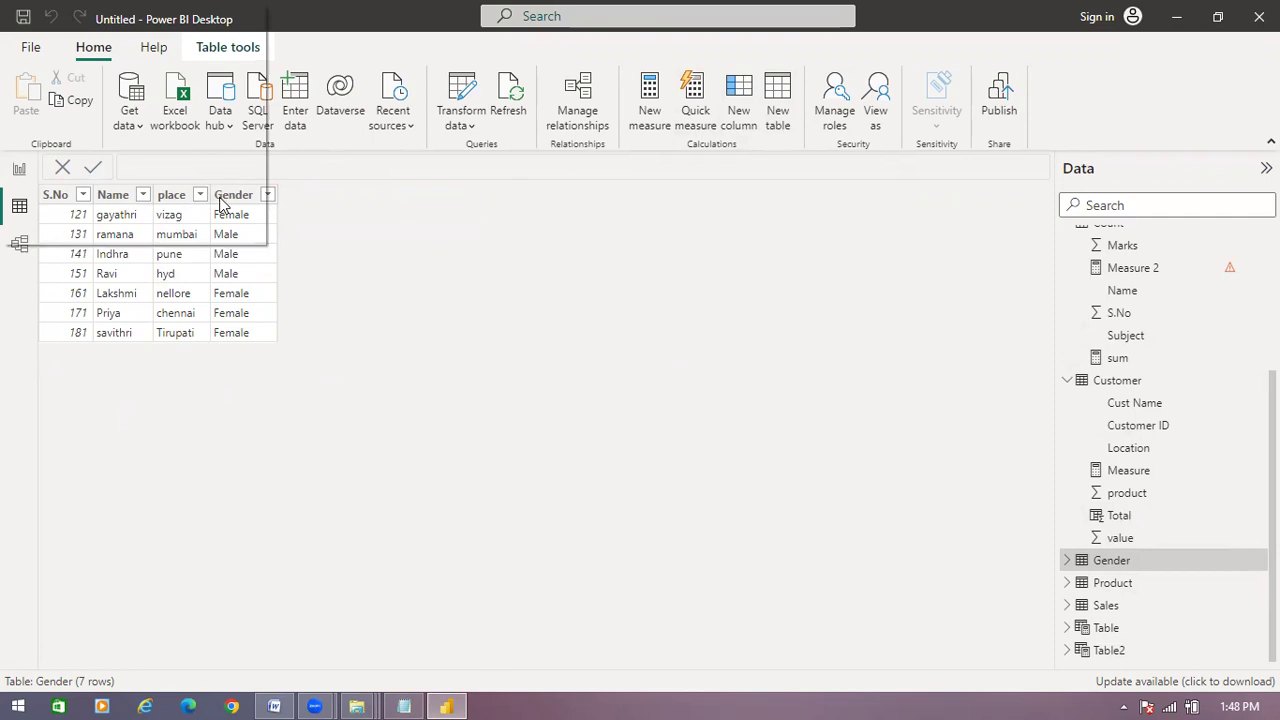
{"action": "left_click", "coordinate": [221, 202]}
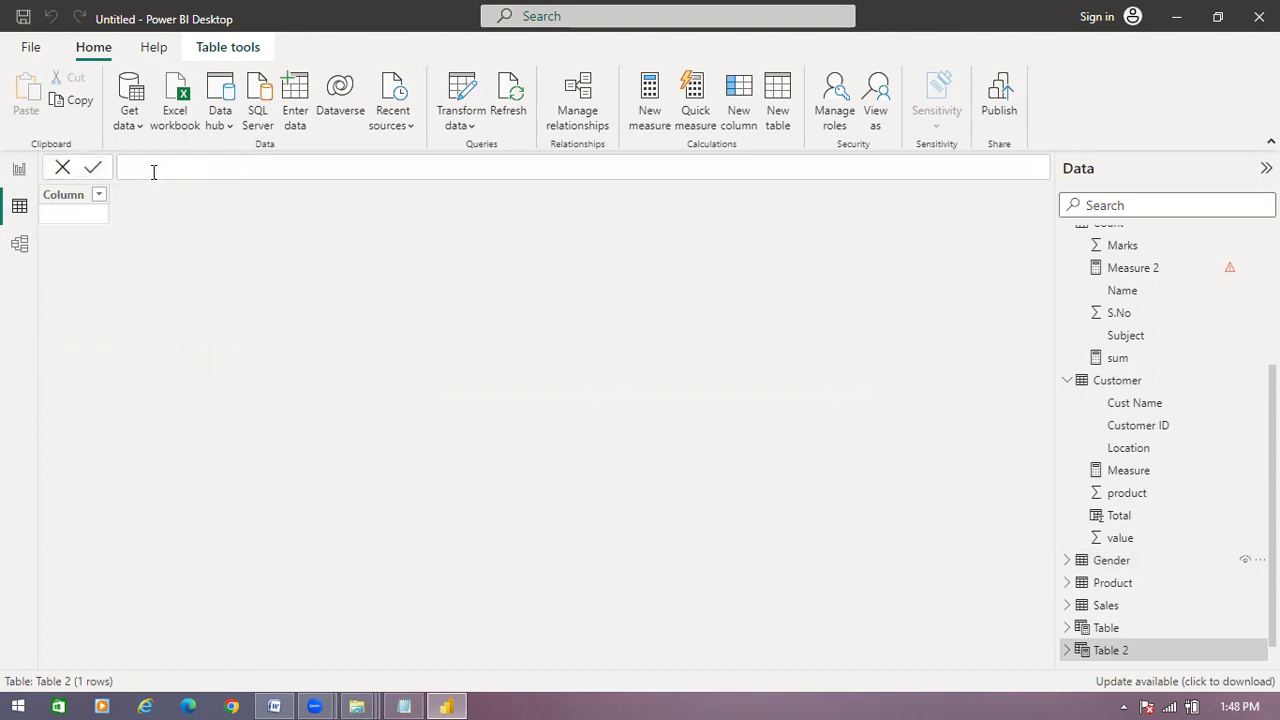
{"action": "key", "text": "BackSpace"}
{"action": "type", "text": "3"}
Begin the Table 3 formula with FILTER on the Gender table, referencing the Gender[Gender] column.
{"action": "left_click", "coordinate": [234, 172]}
{"action": "type", "text": "F"}
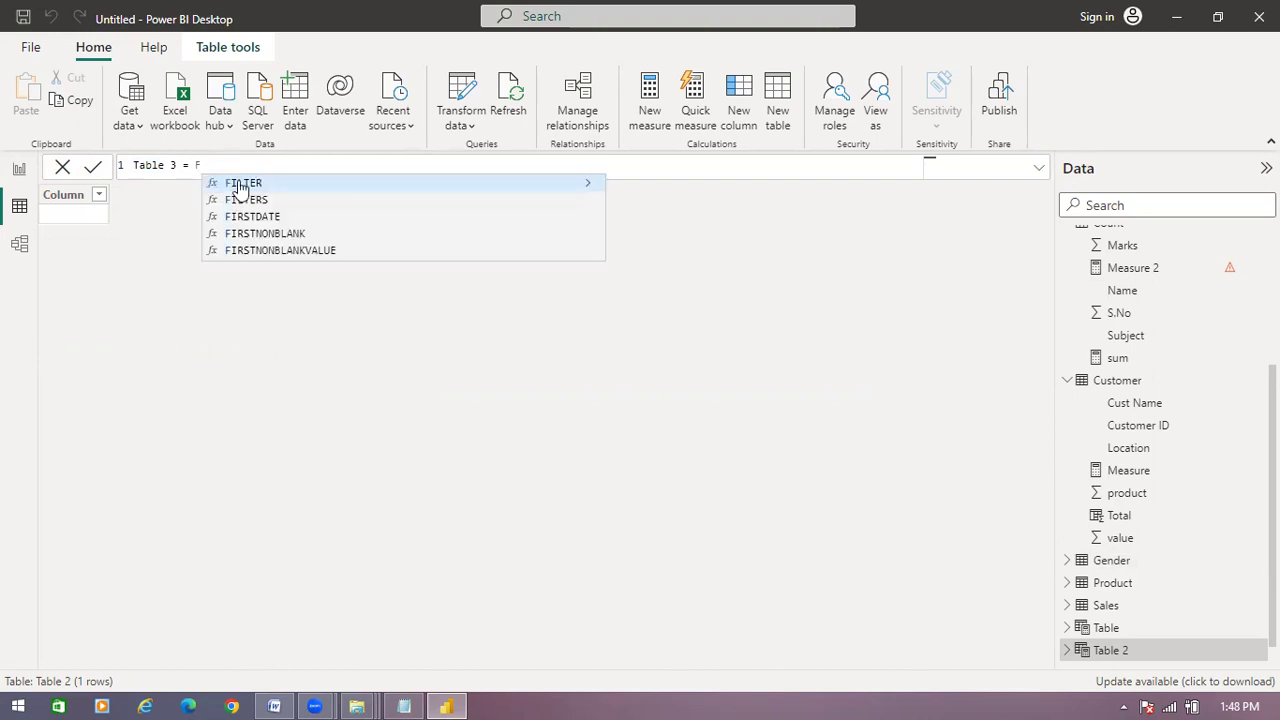
{"action": "left_click", "coordinate": [240, 186]}
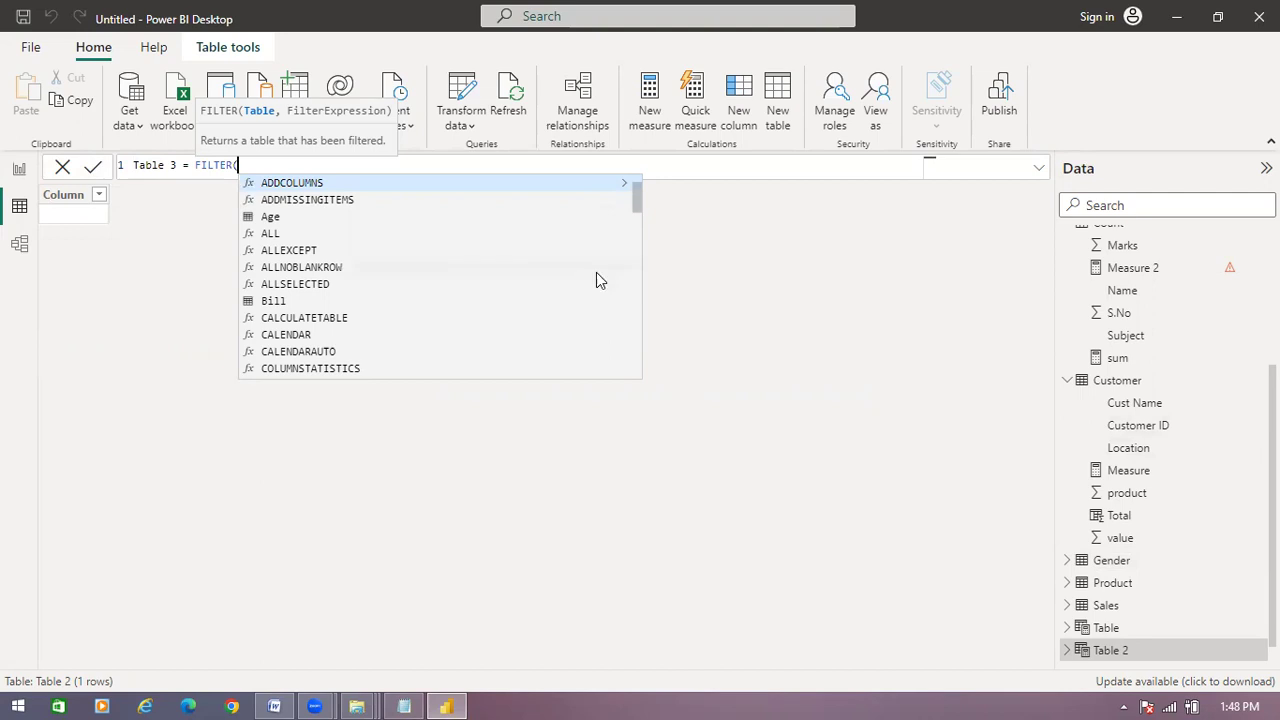
{"action": "type", "text": "G"}
{"action": "left_click", "coordinate": [411, 200]}
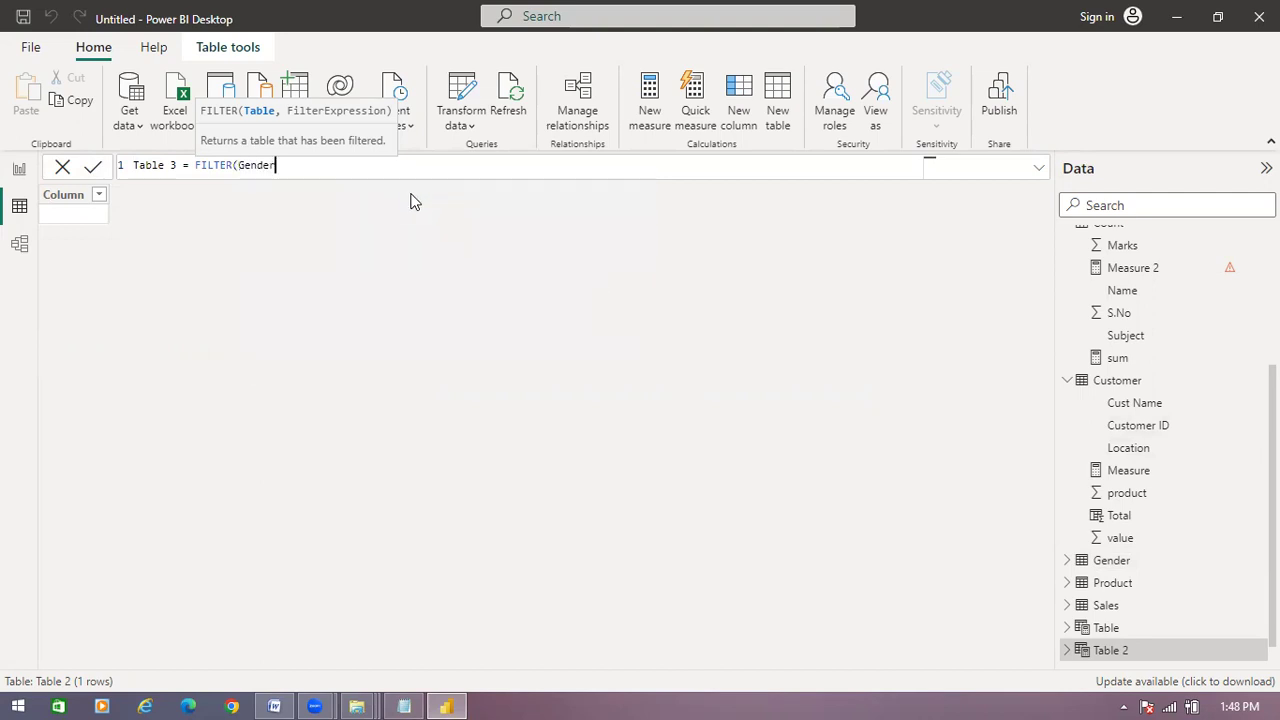
{"action": "type", "text": ",g"}
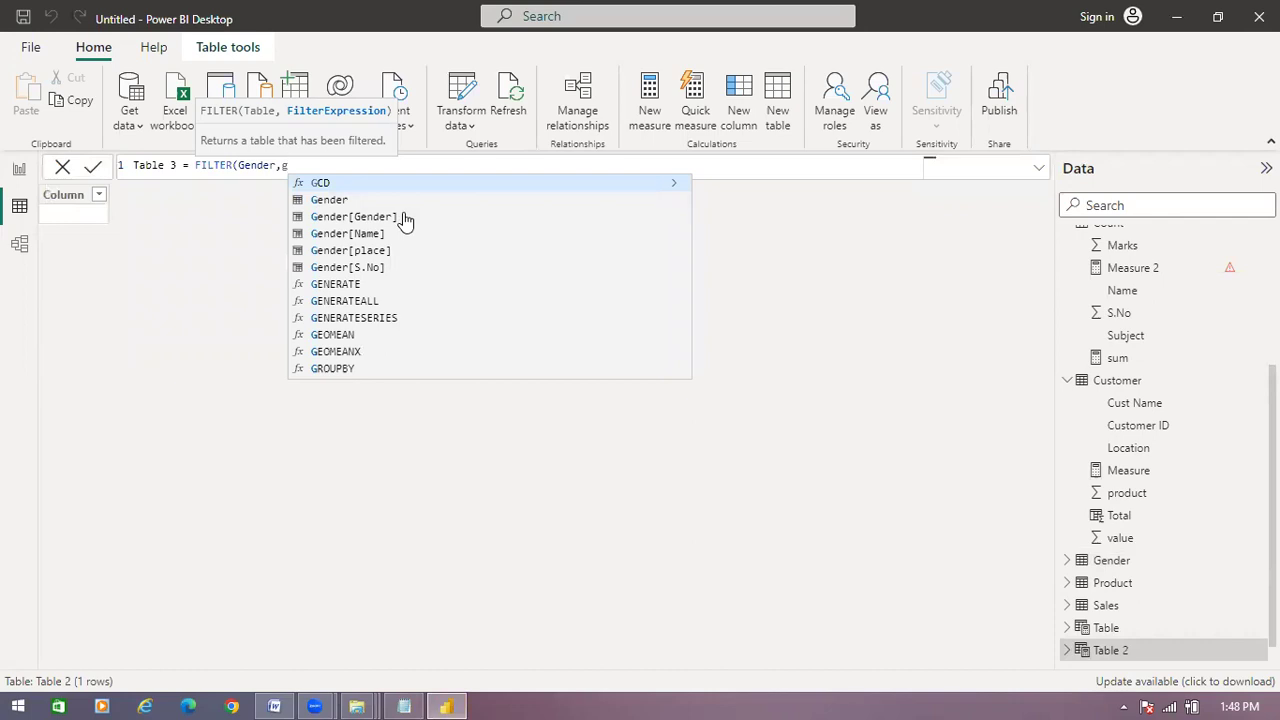
{"action": "double_click", "coordinate": [404, 218]}
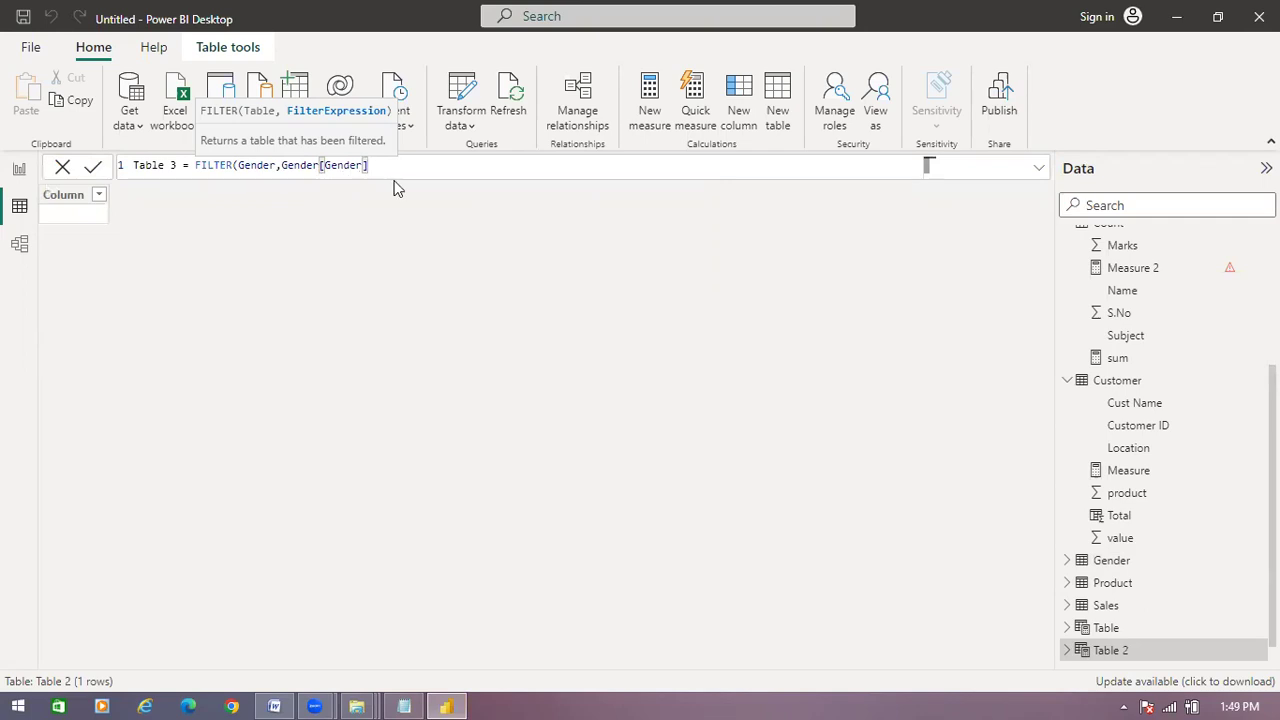
Complete the filter condition with the value "male" and commit the Table 3 formula.
{"action": "type", "text": "=\"Male"}
{"action": "key", "text": "BackSpace"}
{"action": "key", "text": "BackSpace"}
{"action": "key", "text": "BackSpace"}
{"action": "key", "text": "BackSpace"}
{"action": "type", "text": "male\")"}
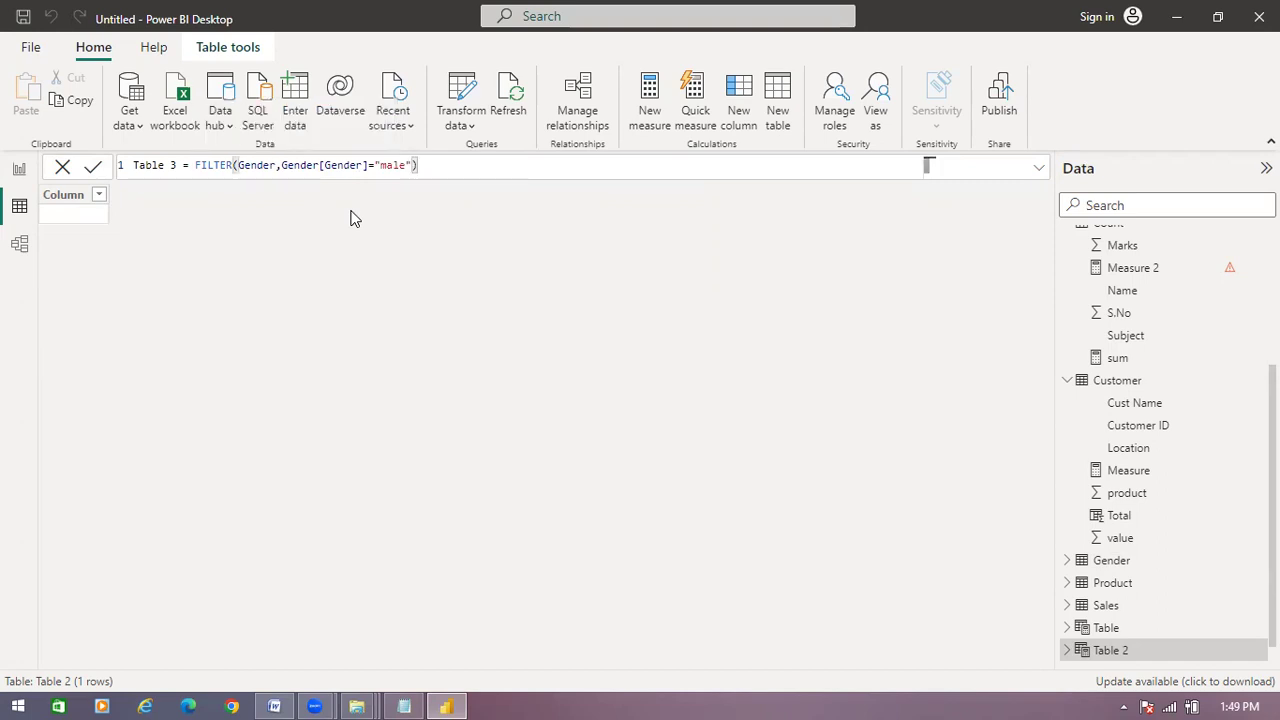
{"action": "key", "text": "Return"}
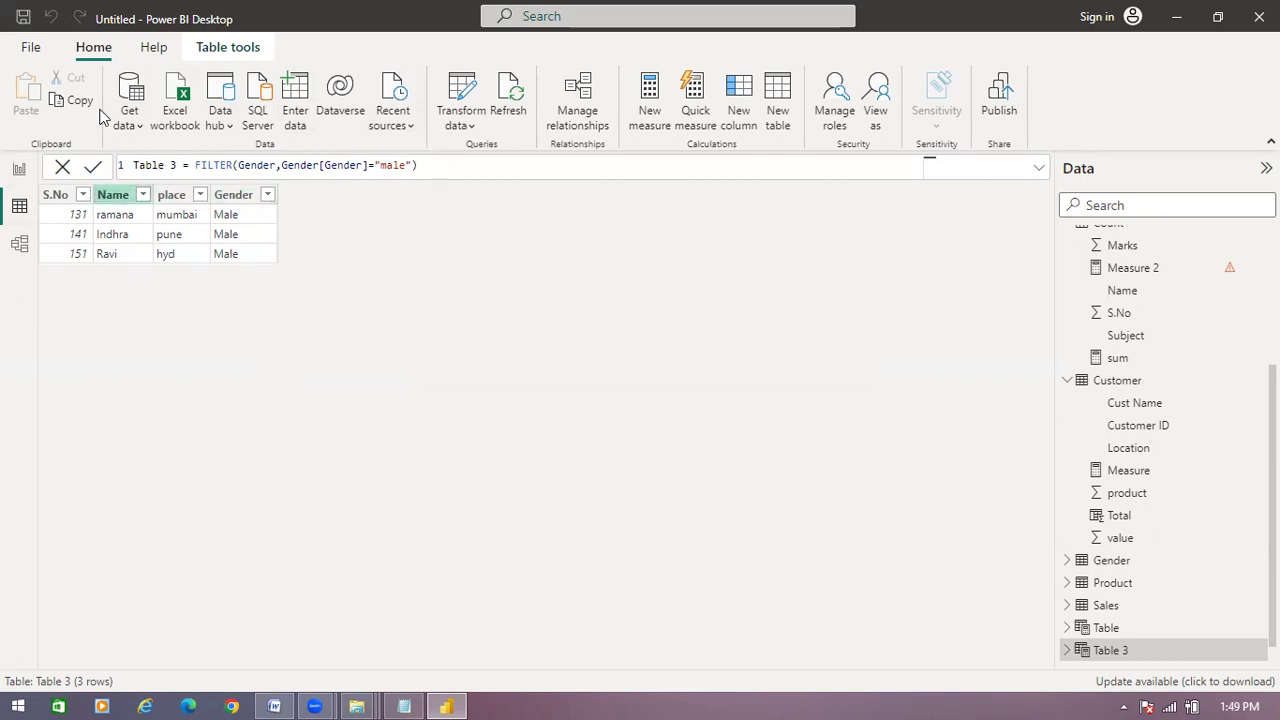
Read the row context notes in Notepad and return to Power BI.
{"action": "left_click", "coordinate": [440, 702]}
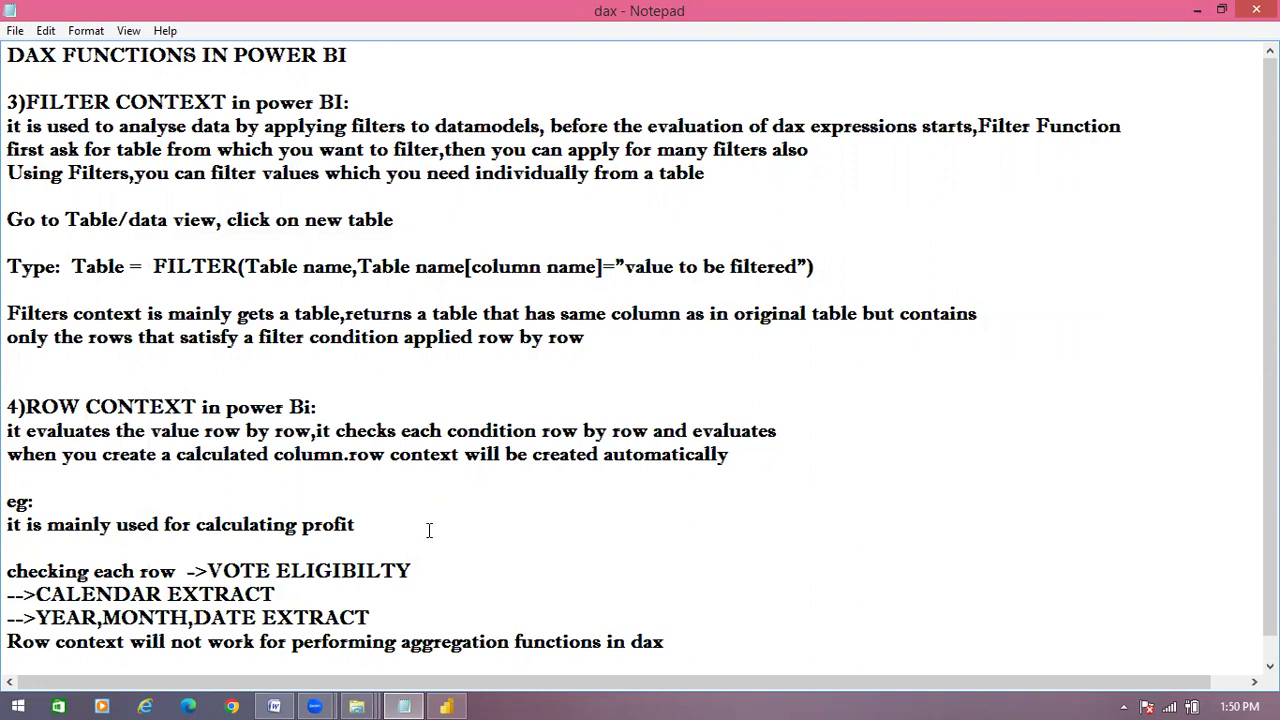
{"action": "scroll", "coordinate": [429, 530], "scroll_direction": "down", "scroll_amount": 1}
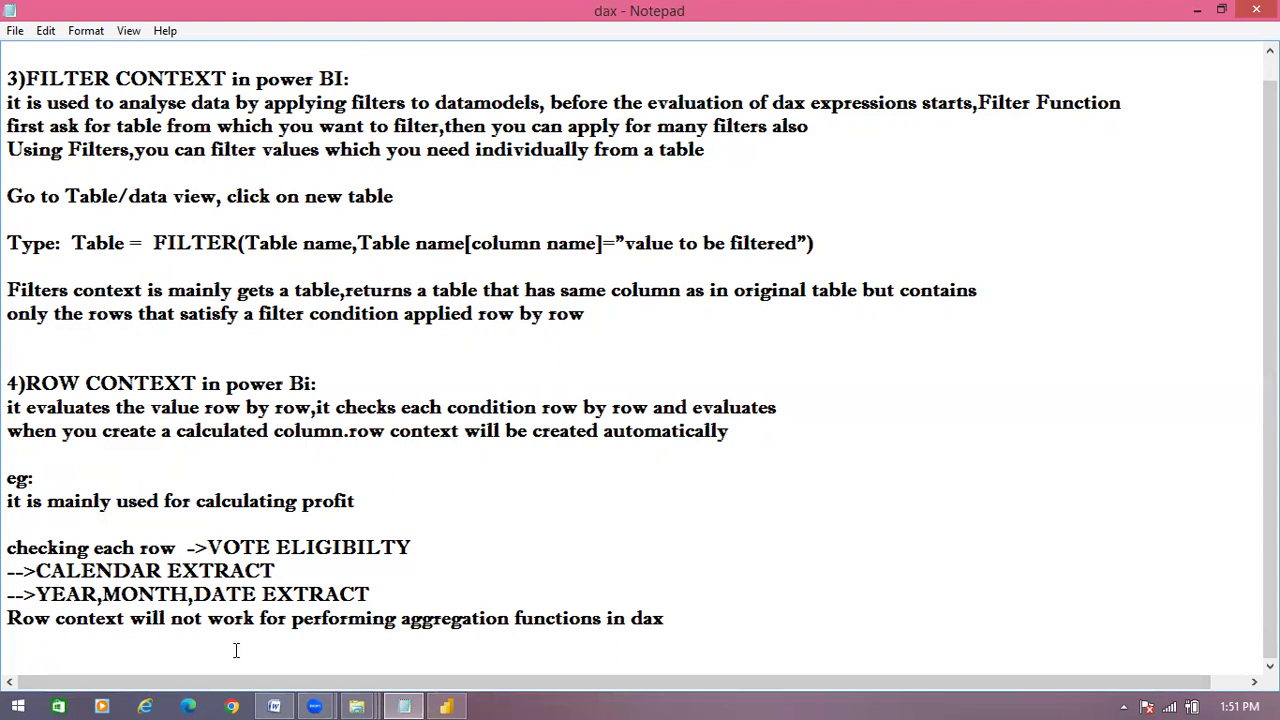
{"action": "left_click", "coordinate": [457, 699]}
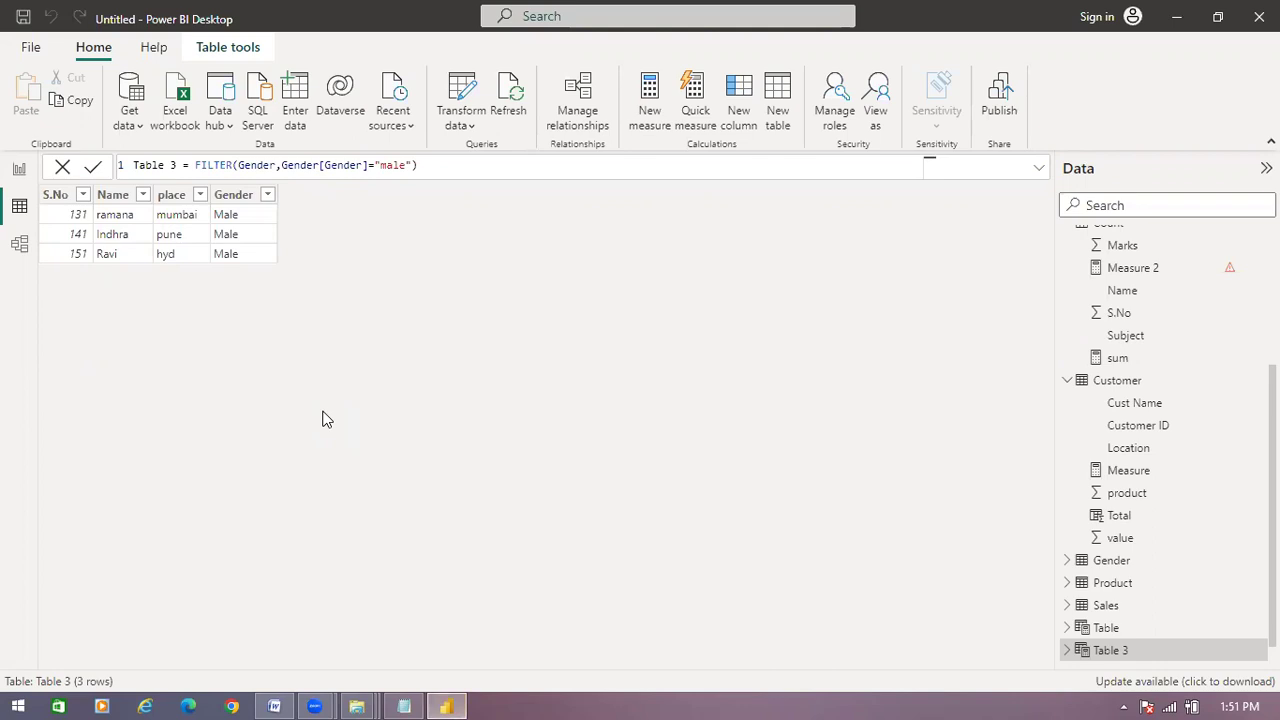
Check the row context notes in Notepad, return to Power BI and view the Age table's data.
{"action": "left_click", "coordinate": [406, 704]}
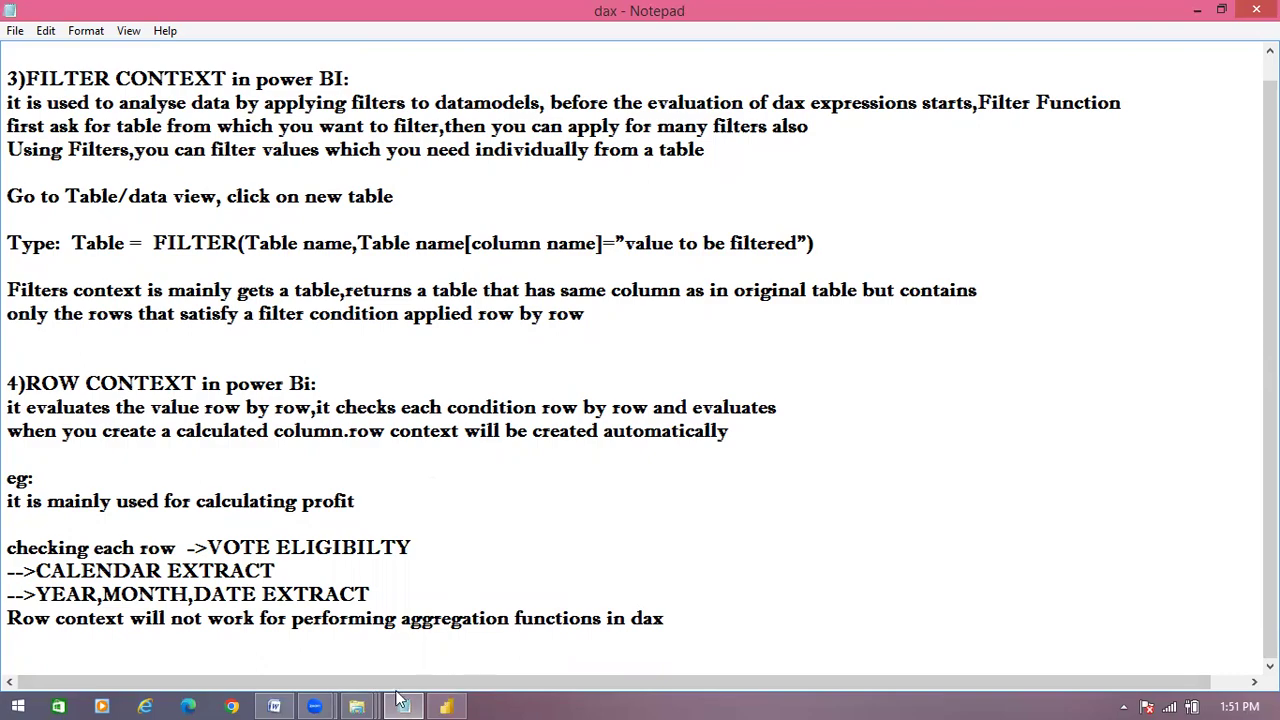
{"action": "left_click", "coordinate": [446, 704]}
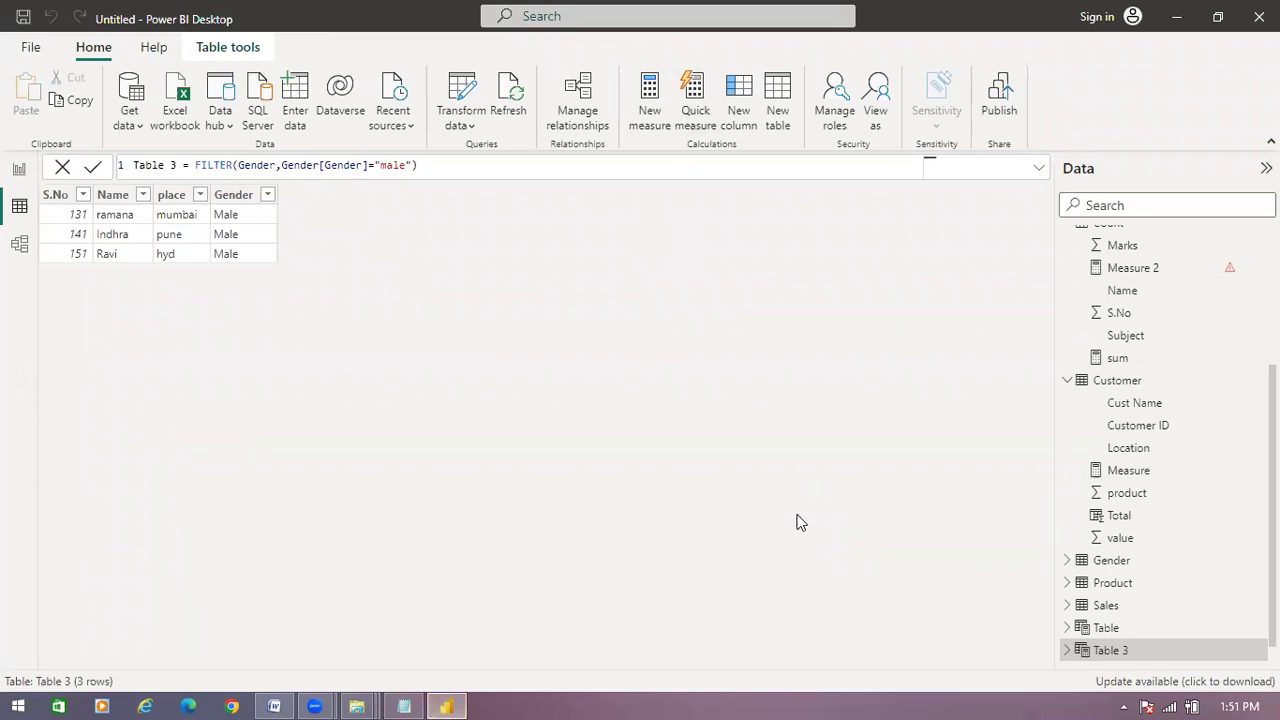
{"action": "scroll", "coordinate": [1157, 400], "scroll_direction": "up", "scroll_amount": 5}
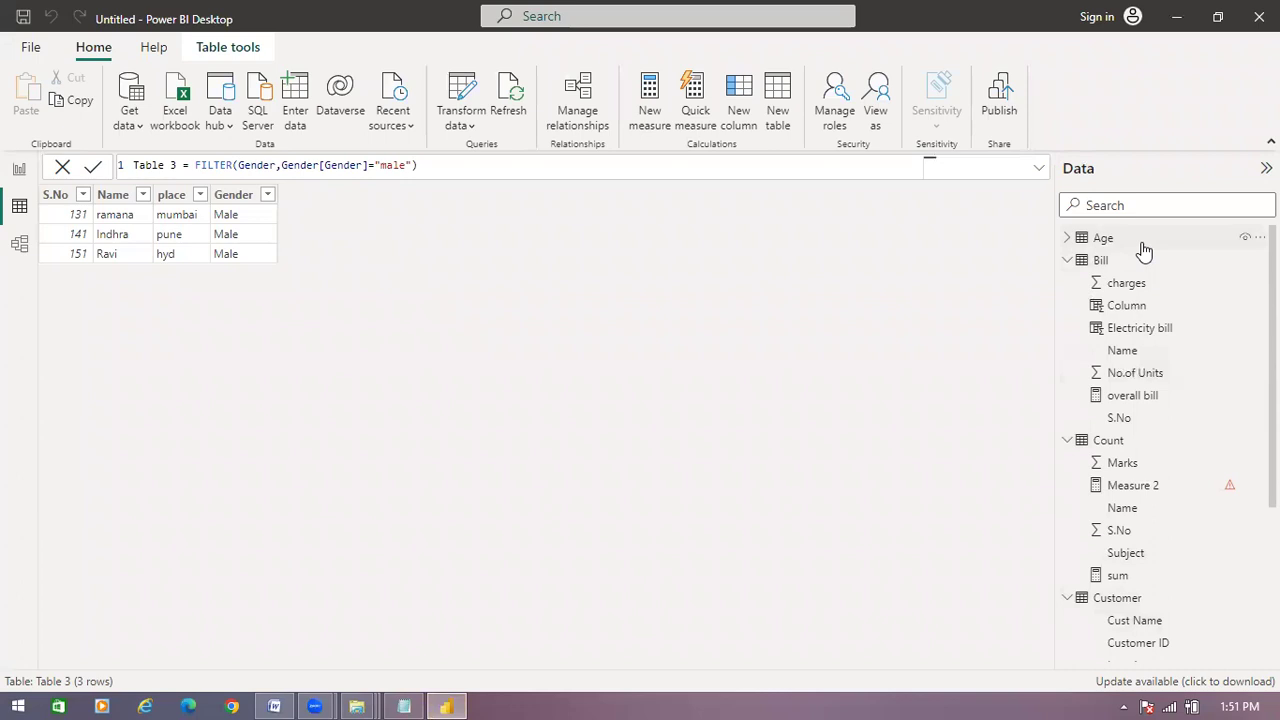
{"action": "left_click", "coordinate": [1140, 242]}
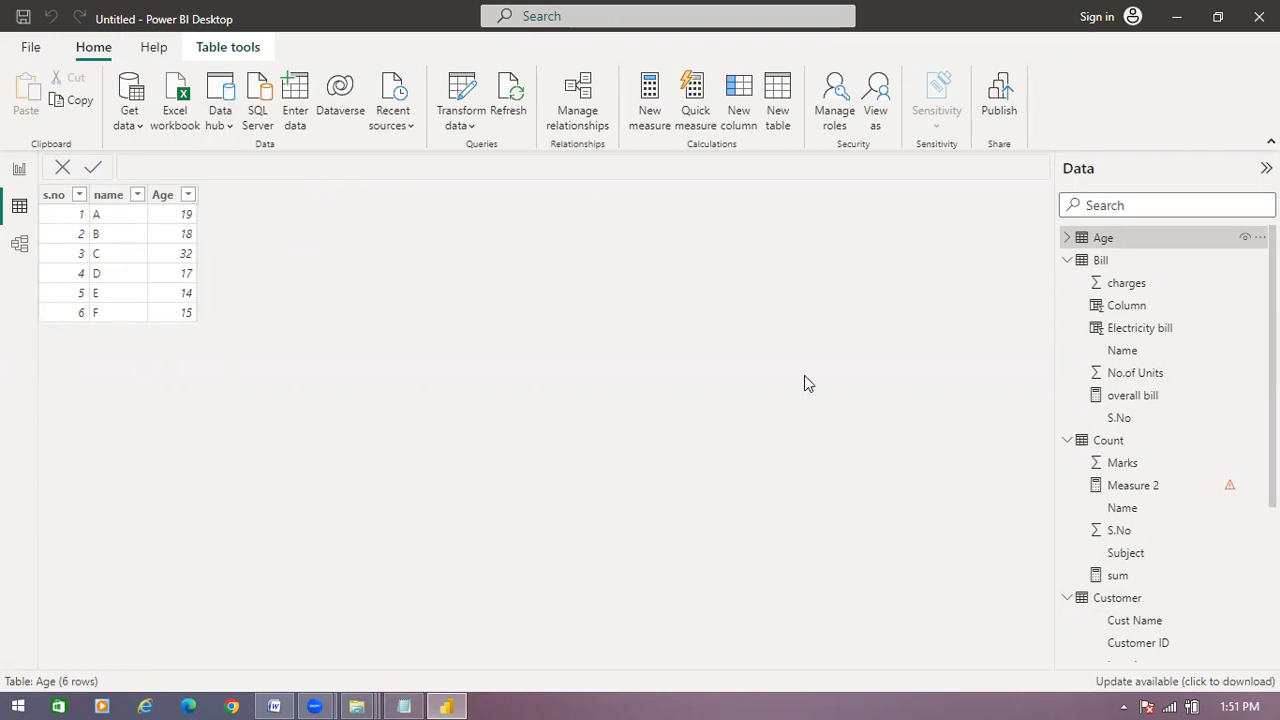
Add a calculated column named check to the Age table and begin its formula with the IF function.
{"action": "left_click", "coordinate": [740, 118]}
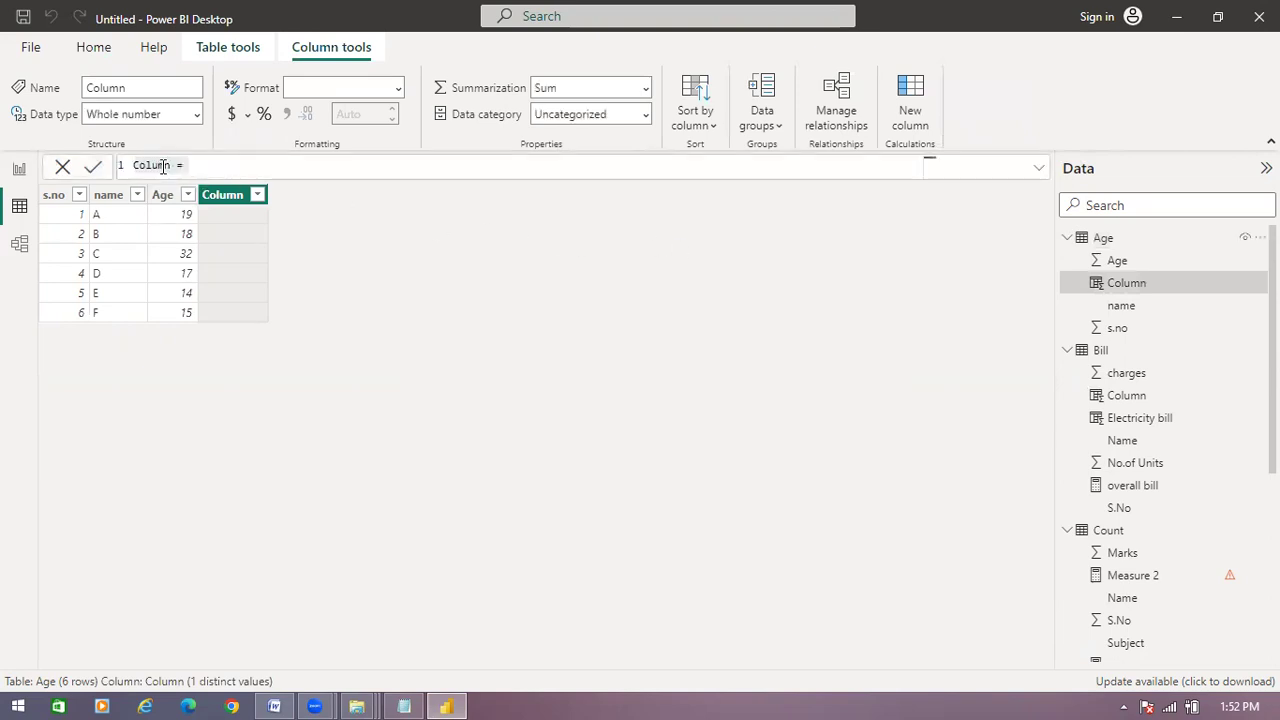
{"action": "key", "text": "BackSpace"}
{"action": "key", "text": "BackSpace"}
{"action": "key", "text": "BackSpace"}
{"action": "key", "text": "BackSpace"}
{"action": "key", "text": "BackSpace"}
{"action": "key", "text": "BackSpace"}
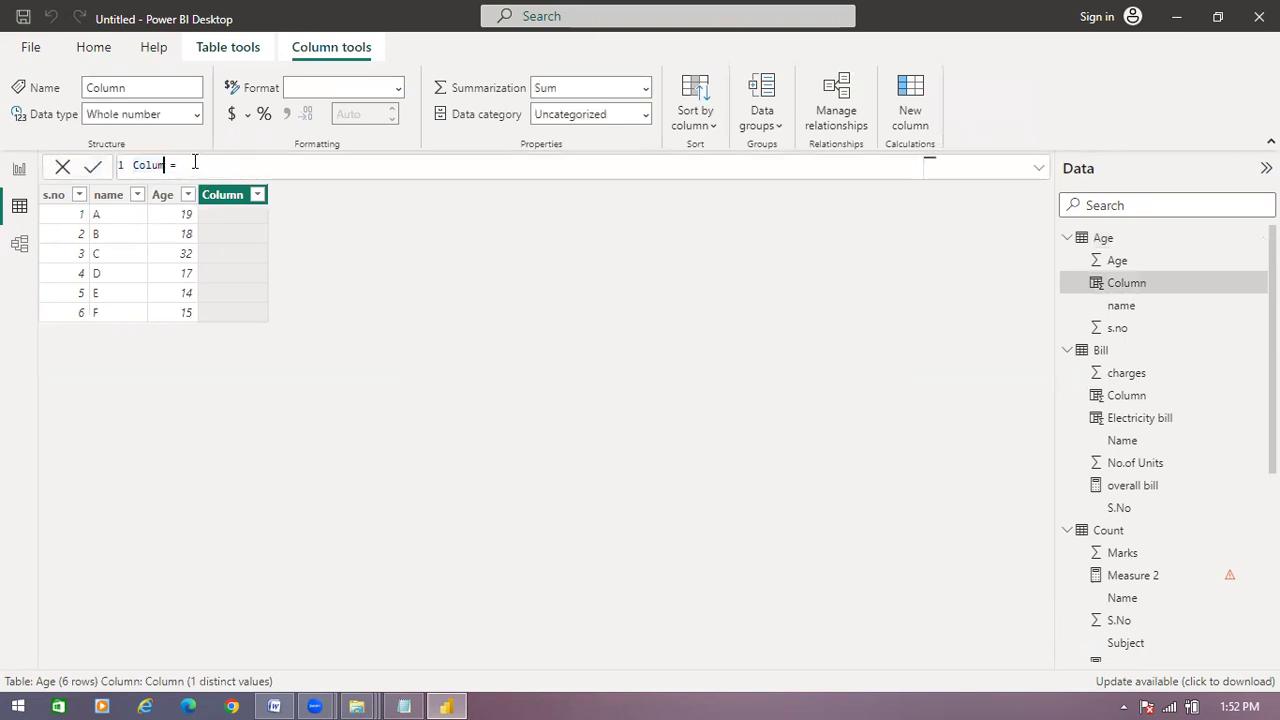
{"action": "type", "text": "check = IF("}
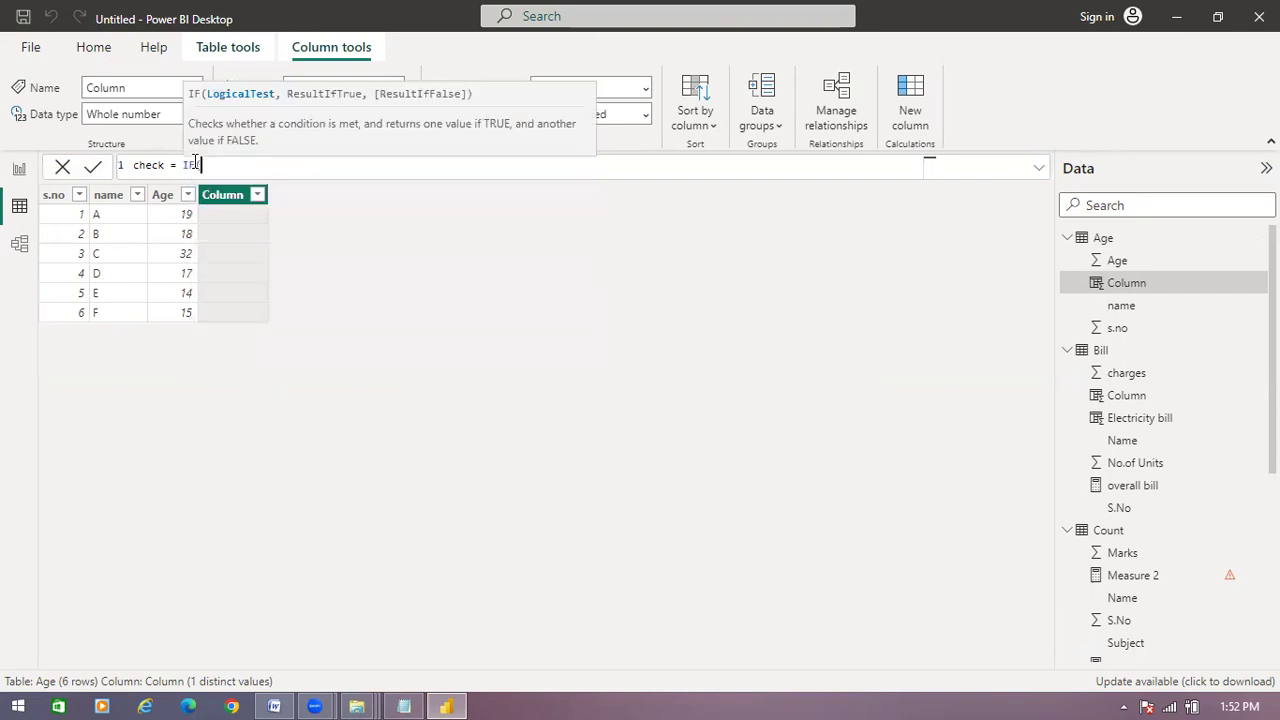
Complete the check formula to return "Eligible" when Age[Age]>=18 and "Not Eligible" otherwise, and commit it.
{"action": "type", "text": "ag"}
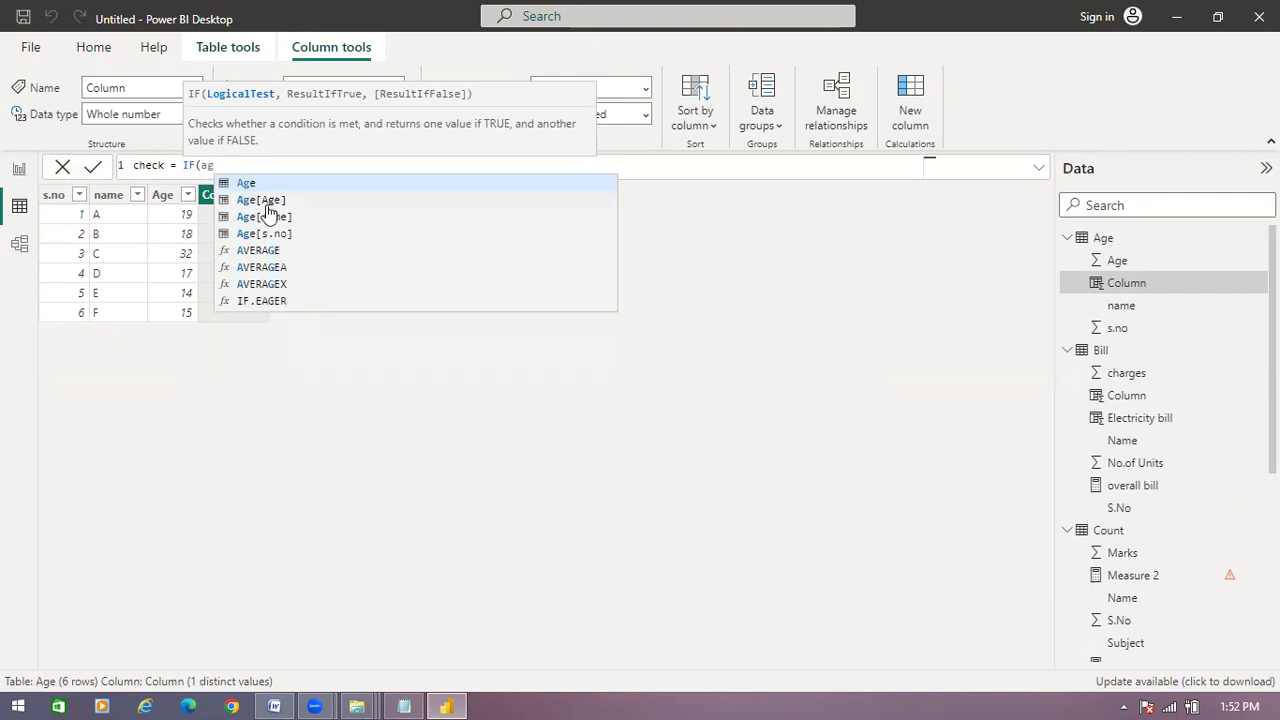
{"action": "left_click", "coordinate": [268, 201]}
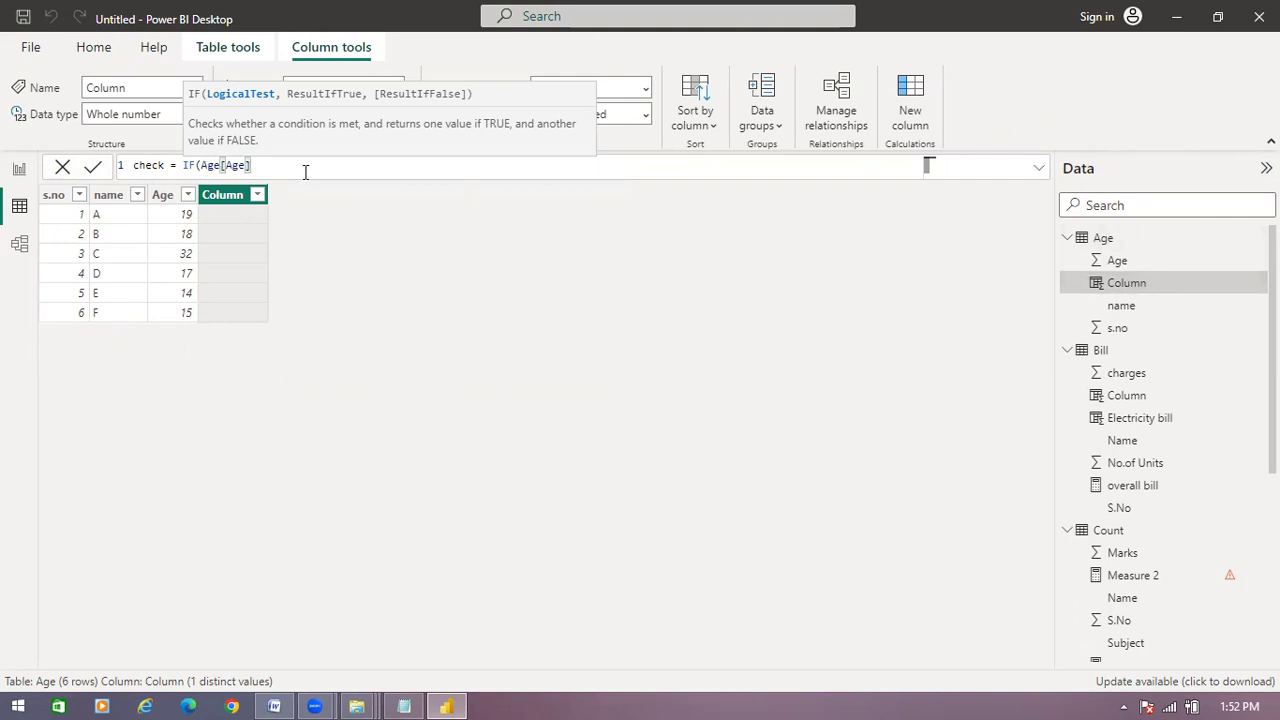
{"action": "type", "text": ">=18"}
{"action": "type", "text": ","}
{"action": "type", "text": "\"Eligible\","}
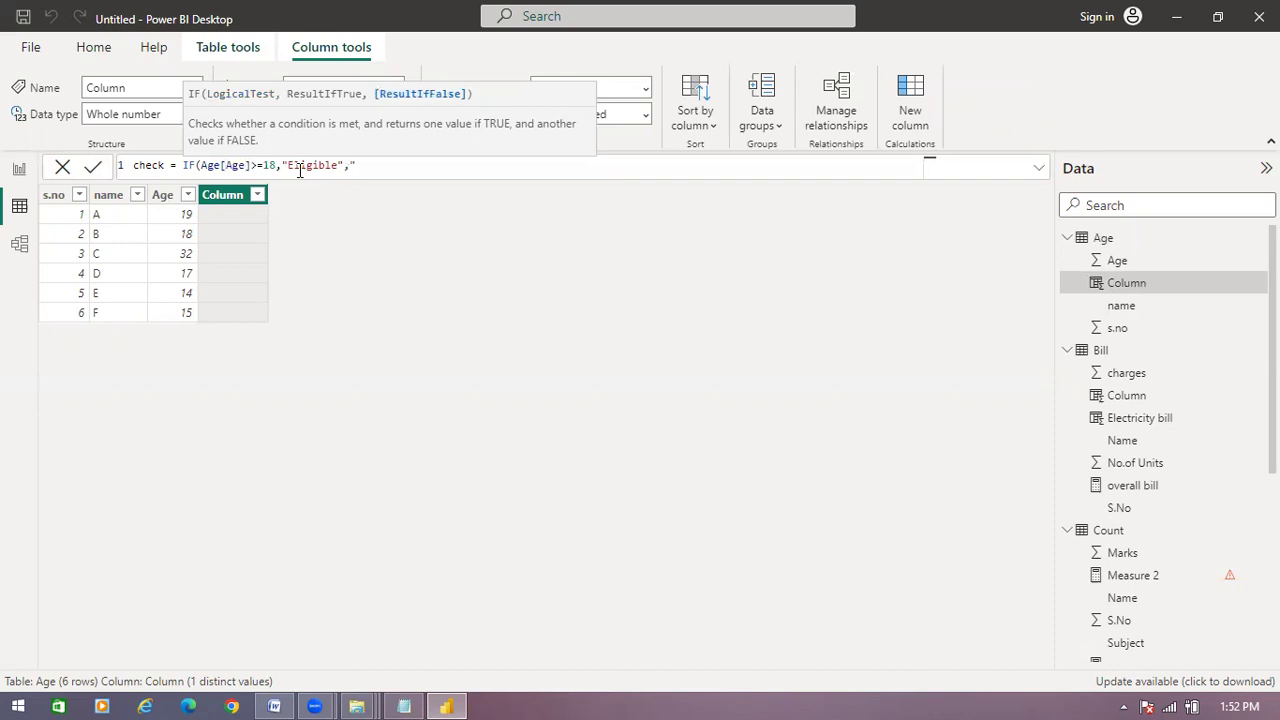
{"action": "type", "text": "\"Not Eligible\")"}
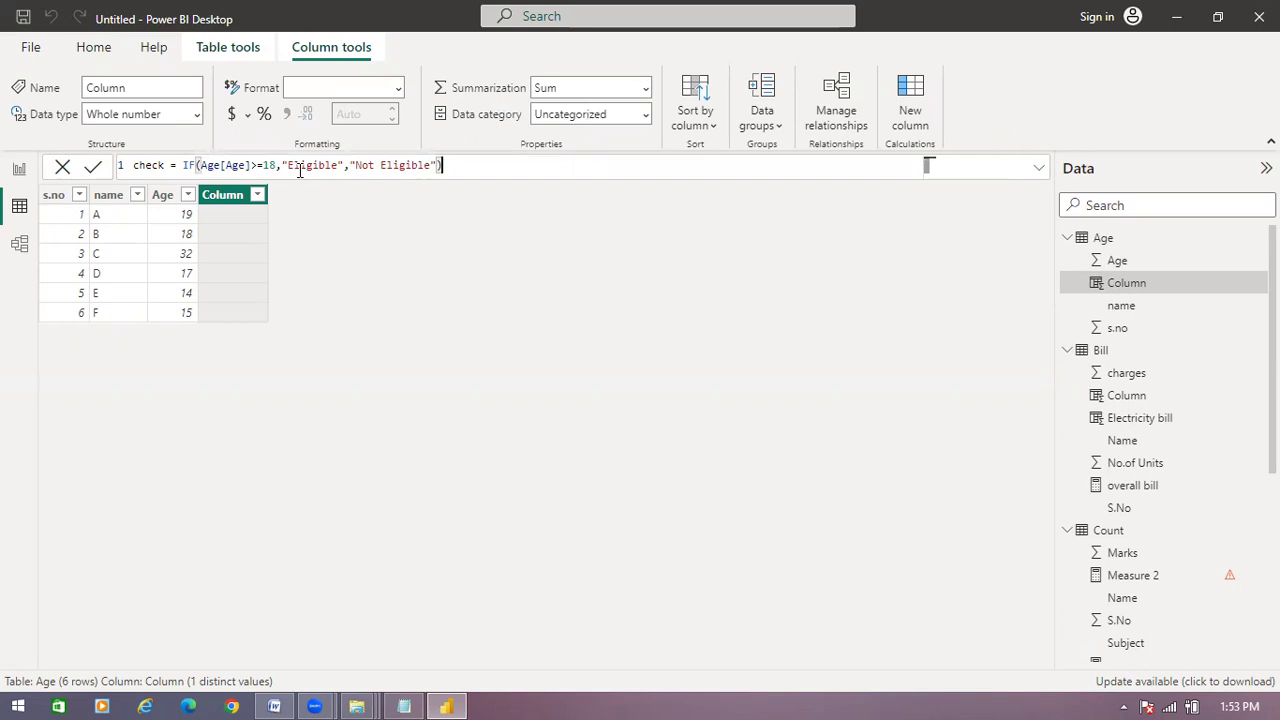
{"action": "left_click", "coordinate": [290, 168]}
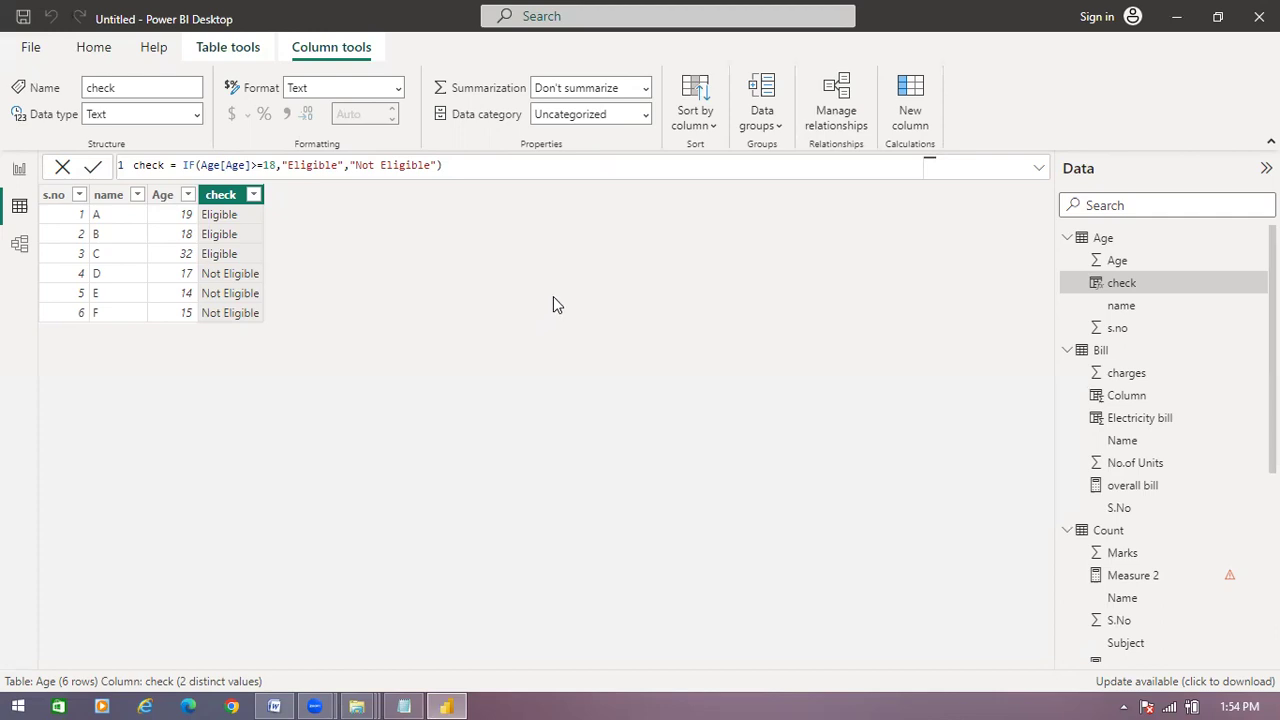
Consult the examples in the Notepad notes, return to Power BI and select the Age table.
{"action": "left_click", "coordinate": [404, 706]}
{"action": "left_click", "coordinate": [410, 698]}
{"action": "left_click", "coordinate": [1110, 239]}
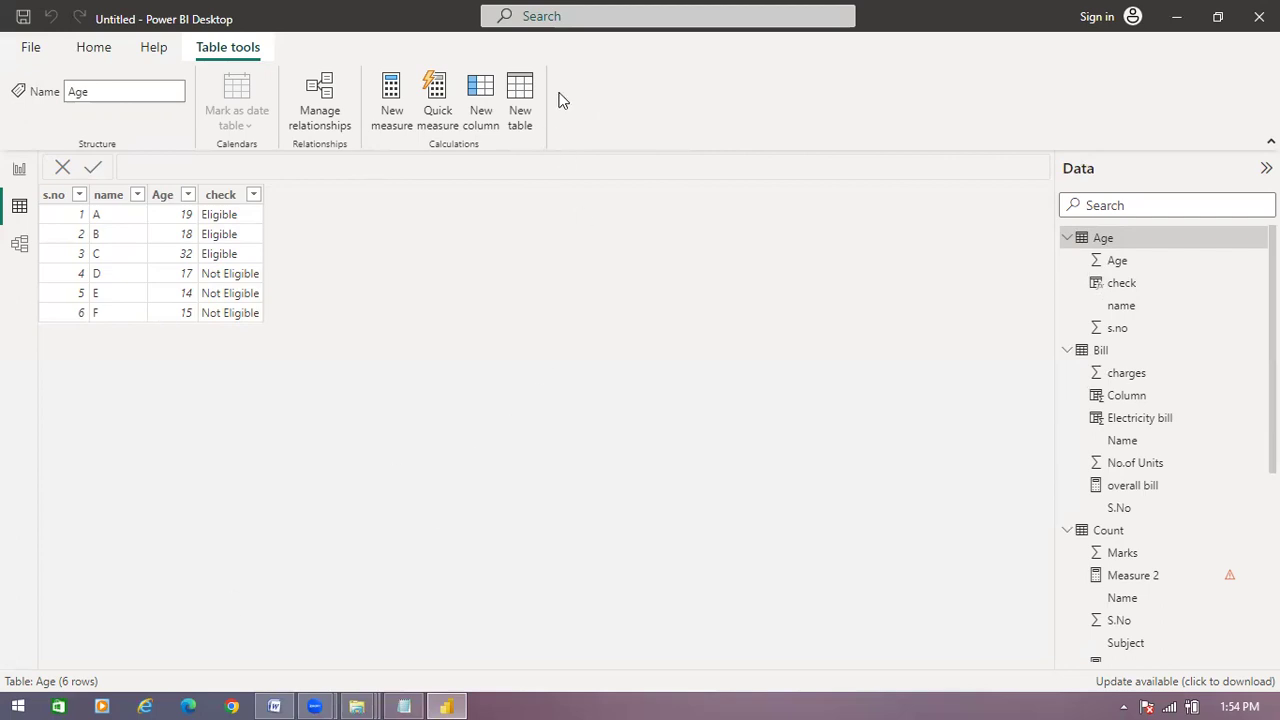
Create a new calculated table named Calendar 2023 and begin its formula with the CALENDAR function.
{"action": "left_click", "coordinate": [524, 118]}
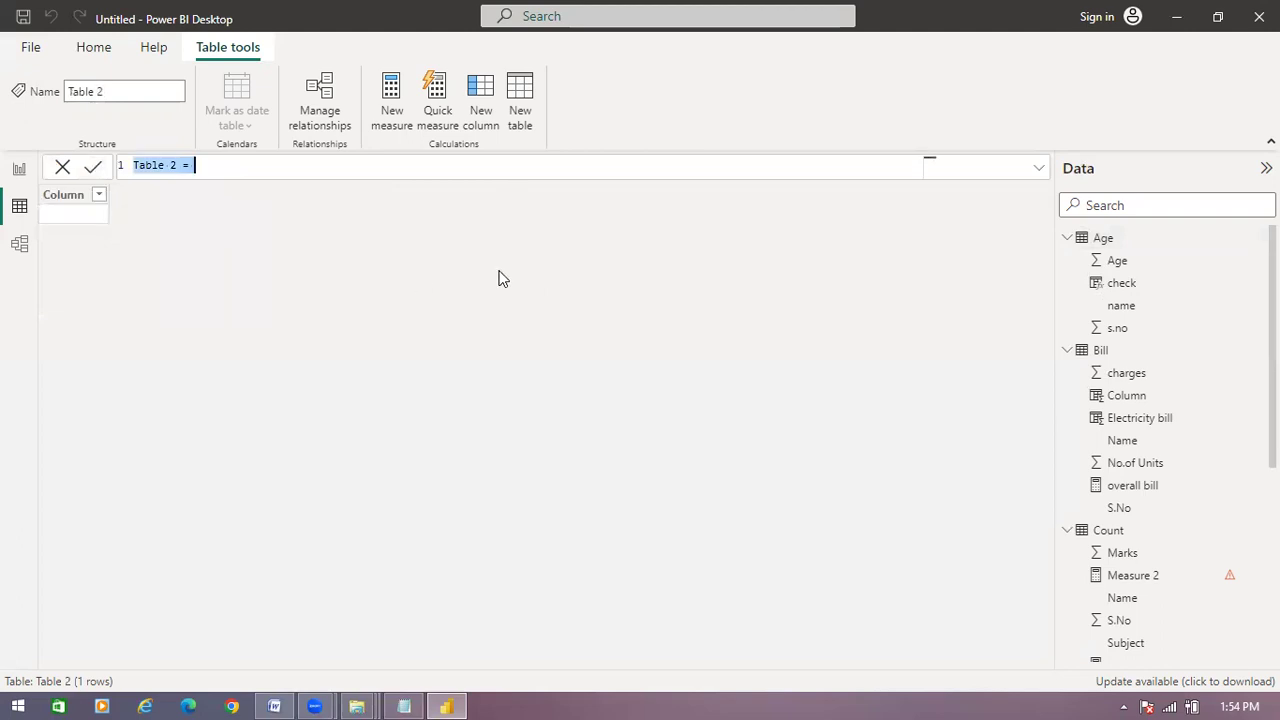
{"action": "key", "text": "BackSpace"}
{"action": "type", "text": "Calendar"}
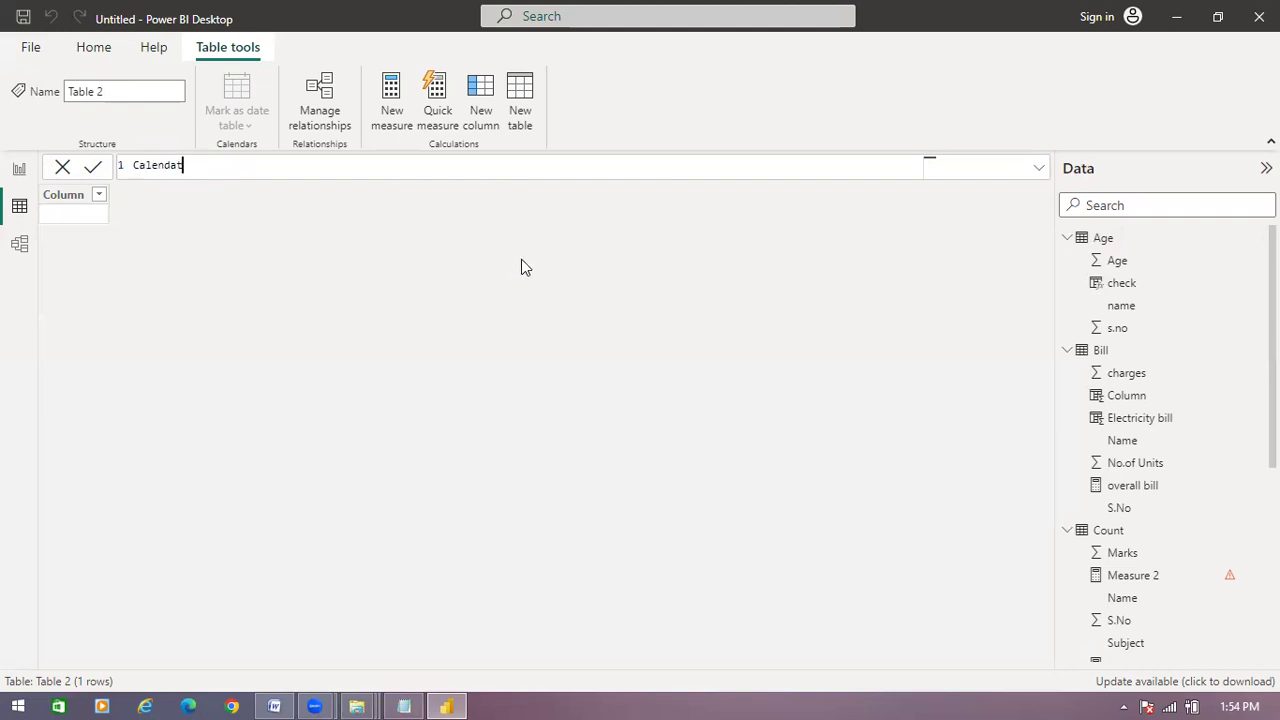
{"action": "type", "text": " 2023"}
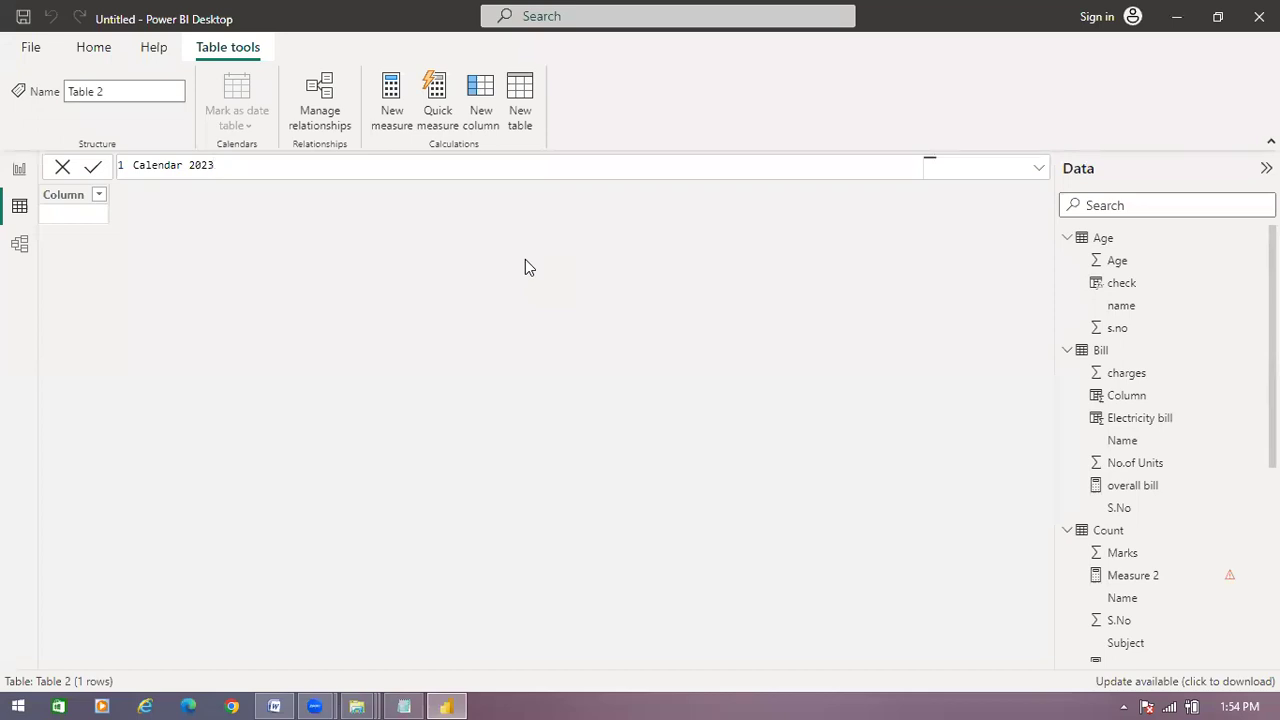
{"action": "type", "text": " = "}
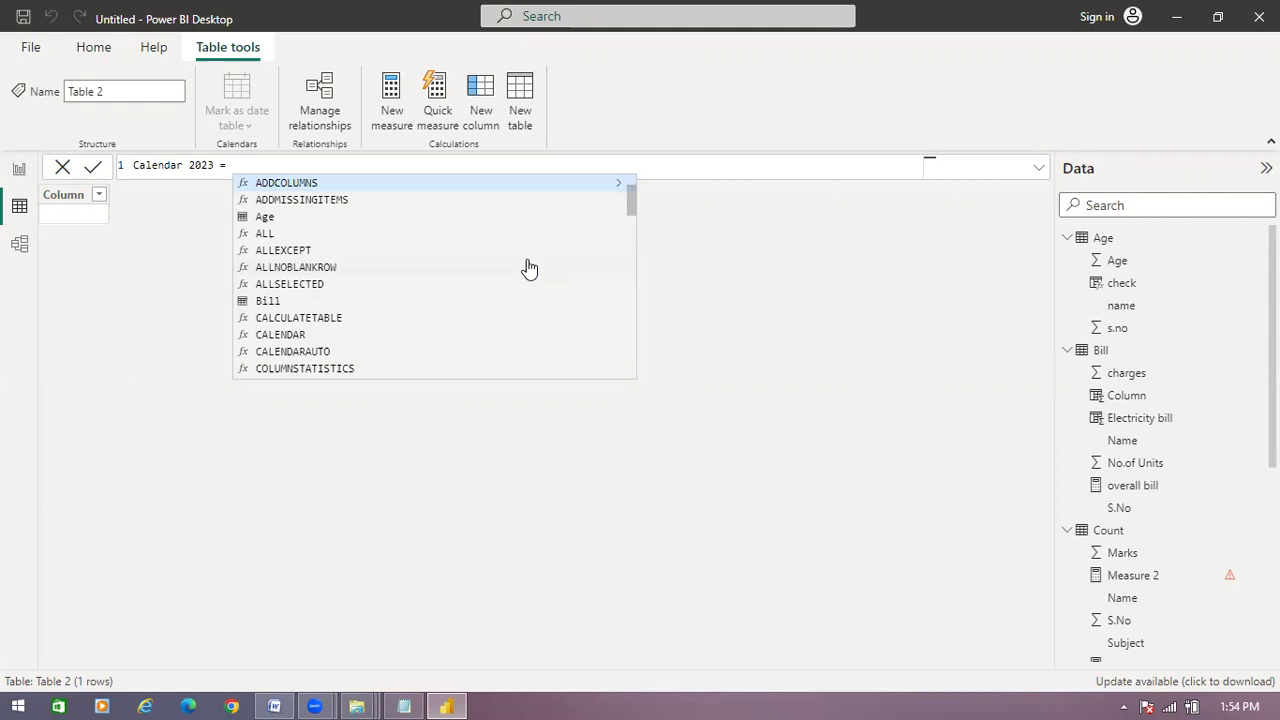
{"action": "type", "text": "C"}
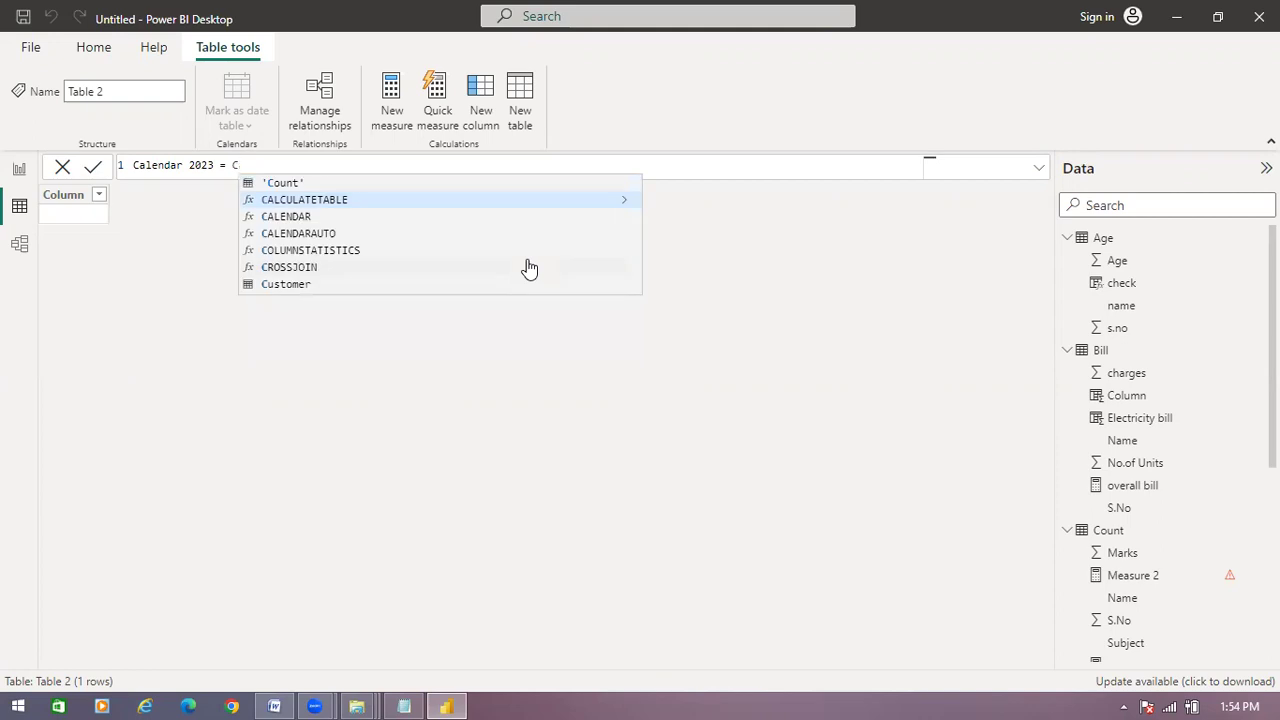
{"action": "left_click", "coordinate": [422, 218]}
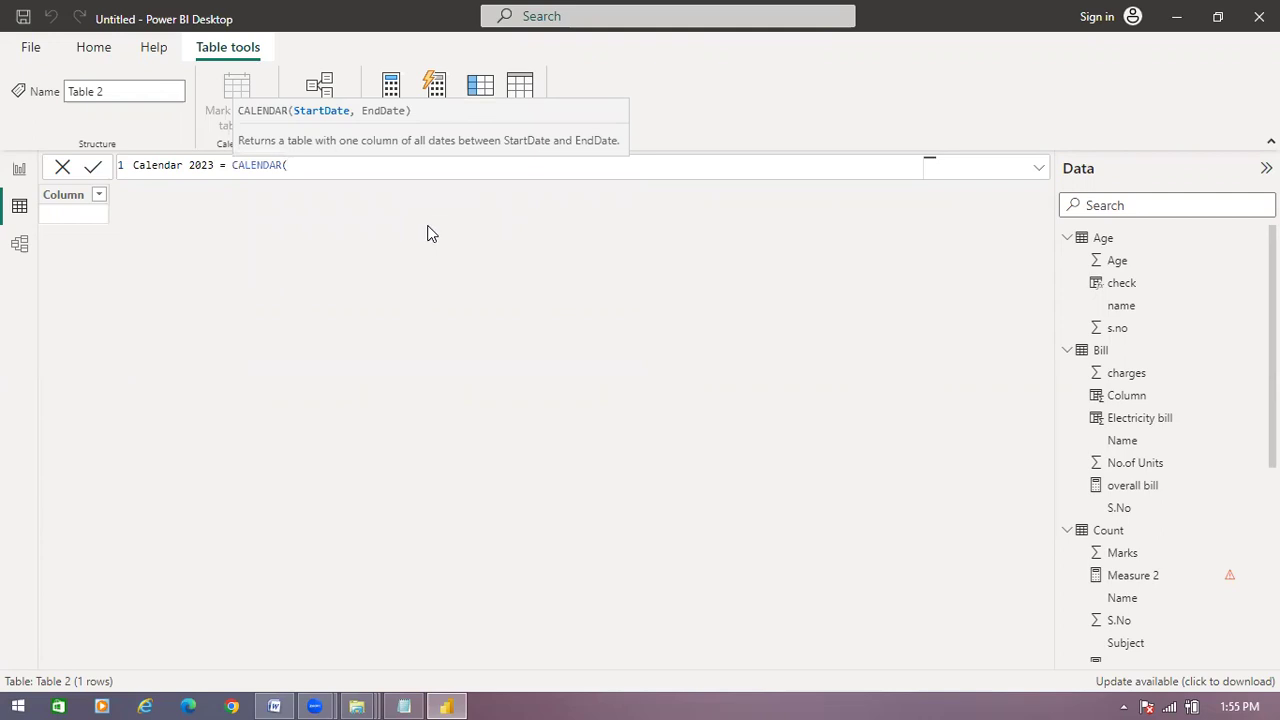
Set the calendar range from DATE(2023,1,1) to DATE(2023,12,31), commit the formula and review the generated dates.
{"action": "type", "text": "D"}
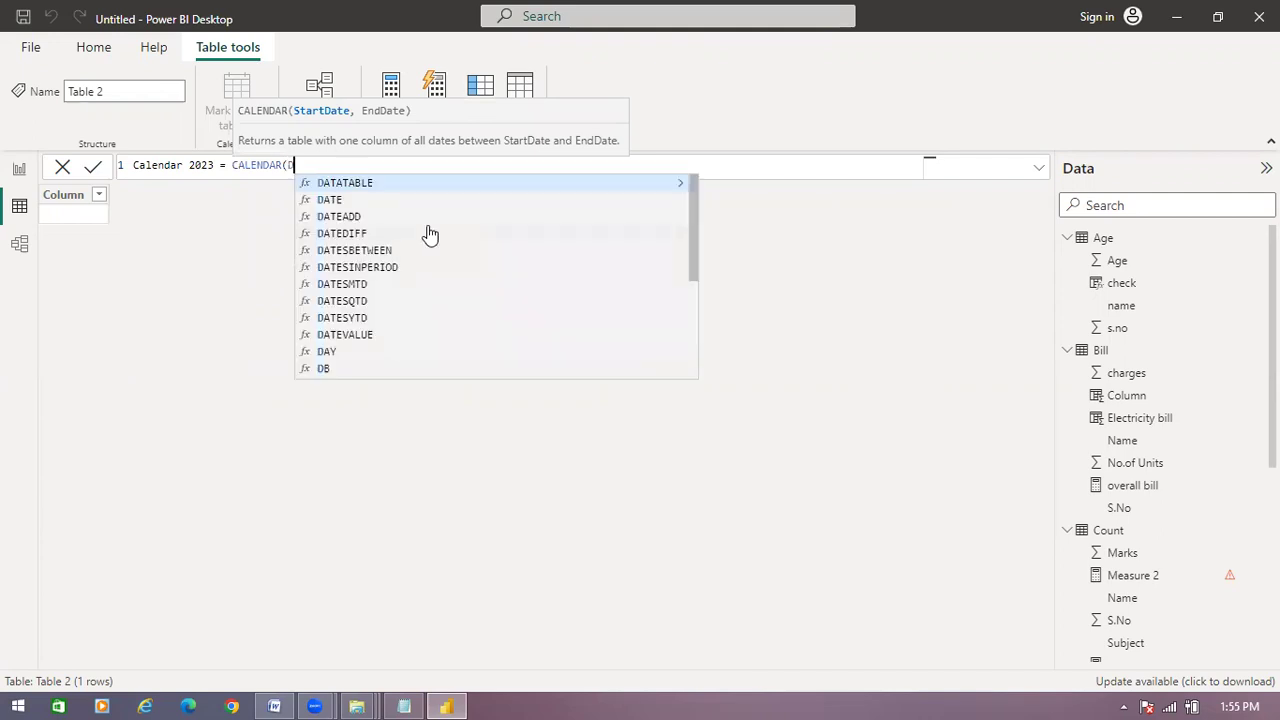
{"action": "type", "text": "A"}
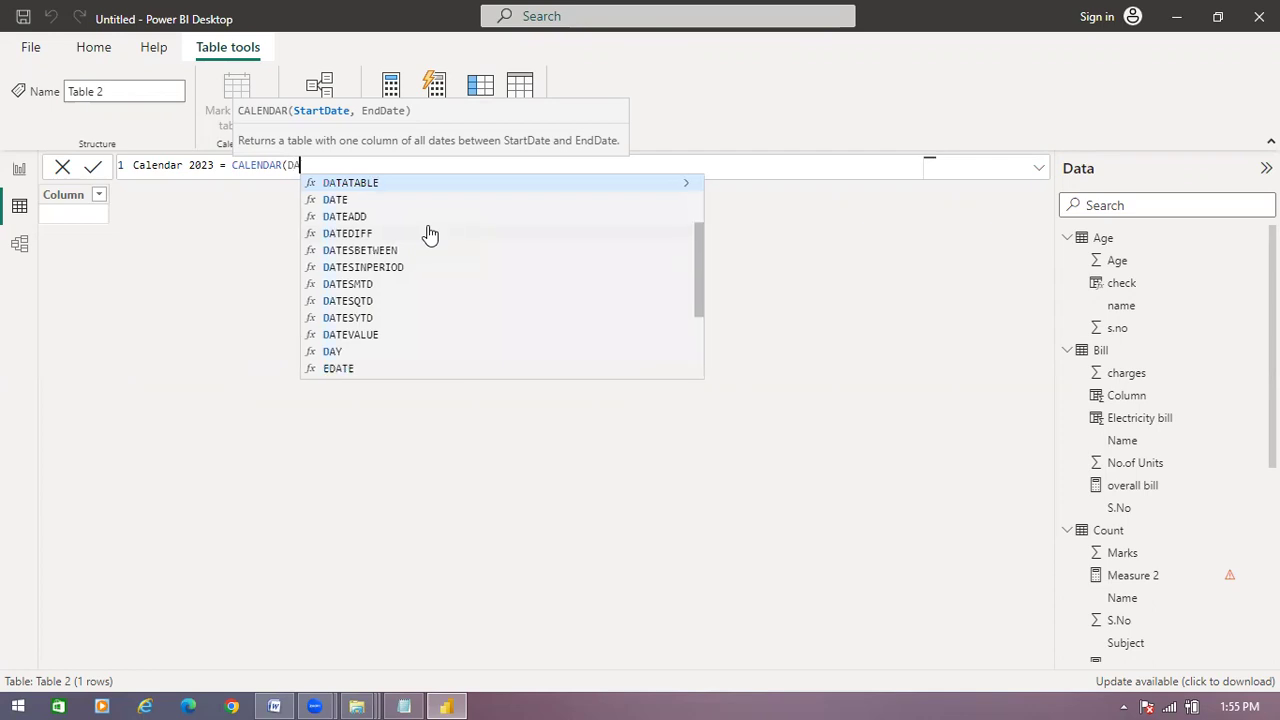
{"action": "type", "text": "TE(2023"}
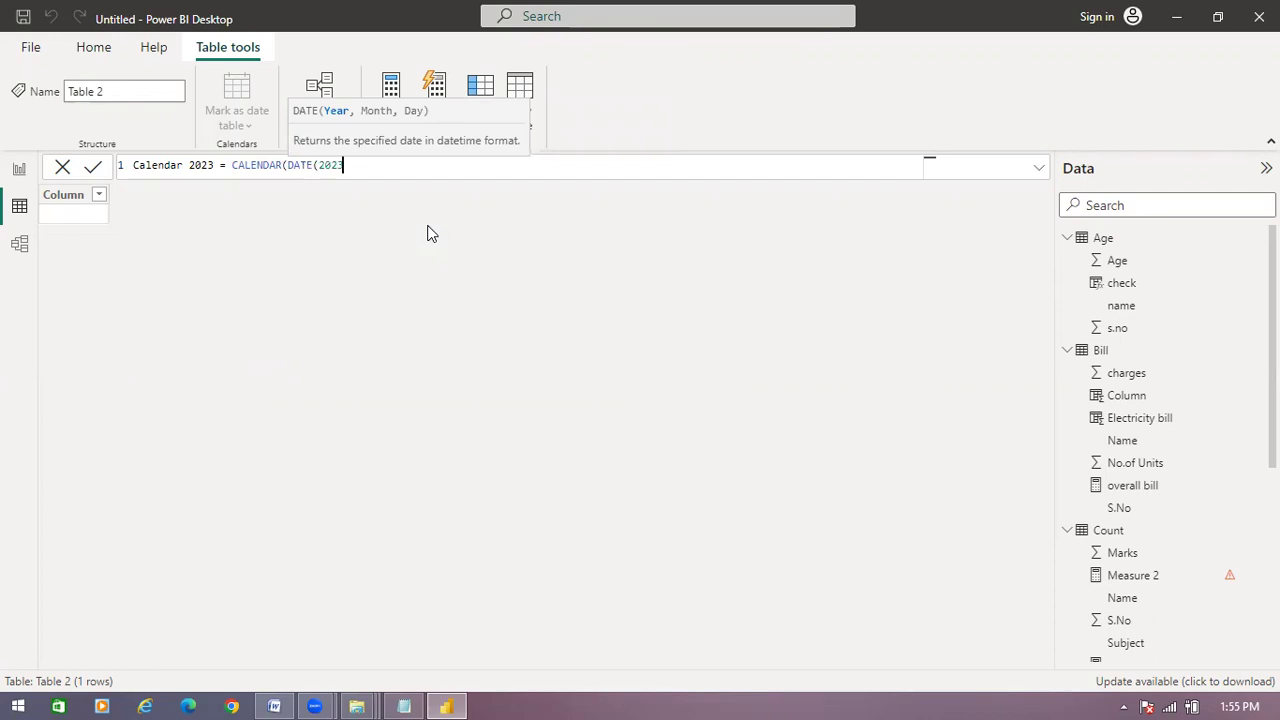
{"action": "type", "text": ",1,1),"}
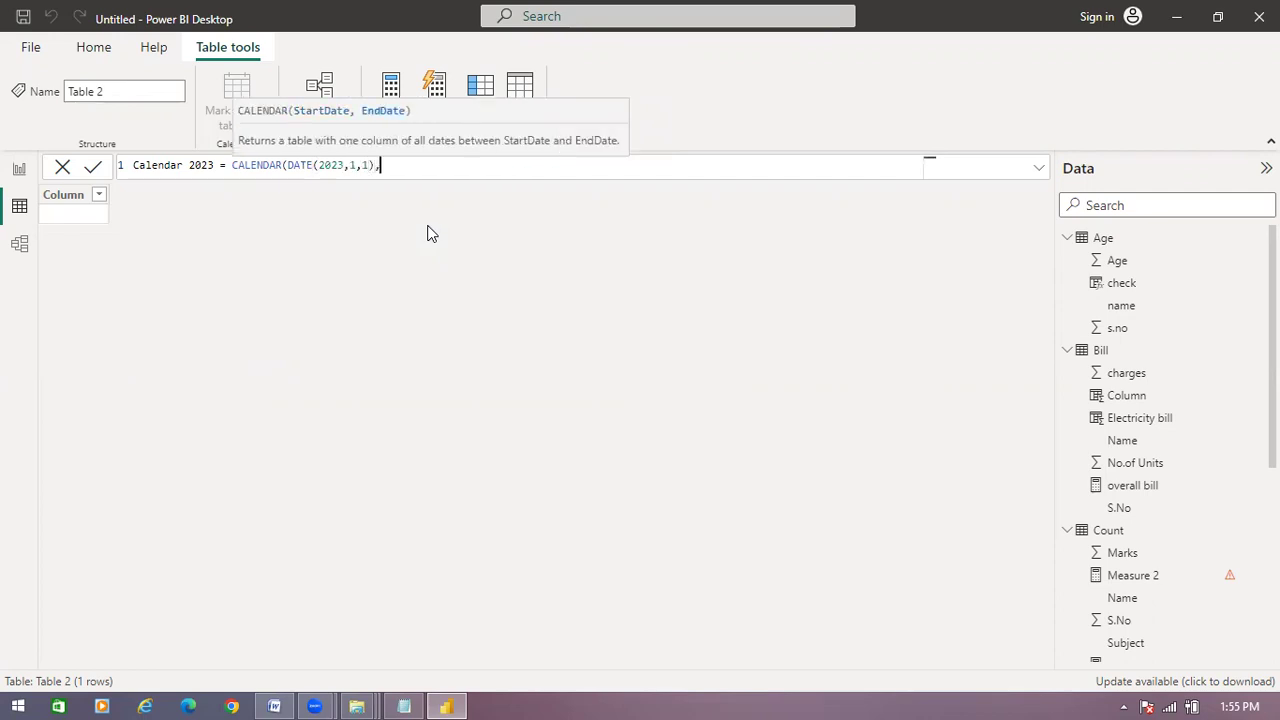
{"action": "type", "text": "DATE"}
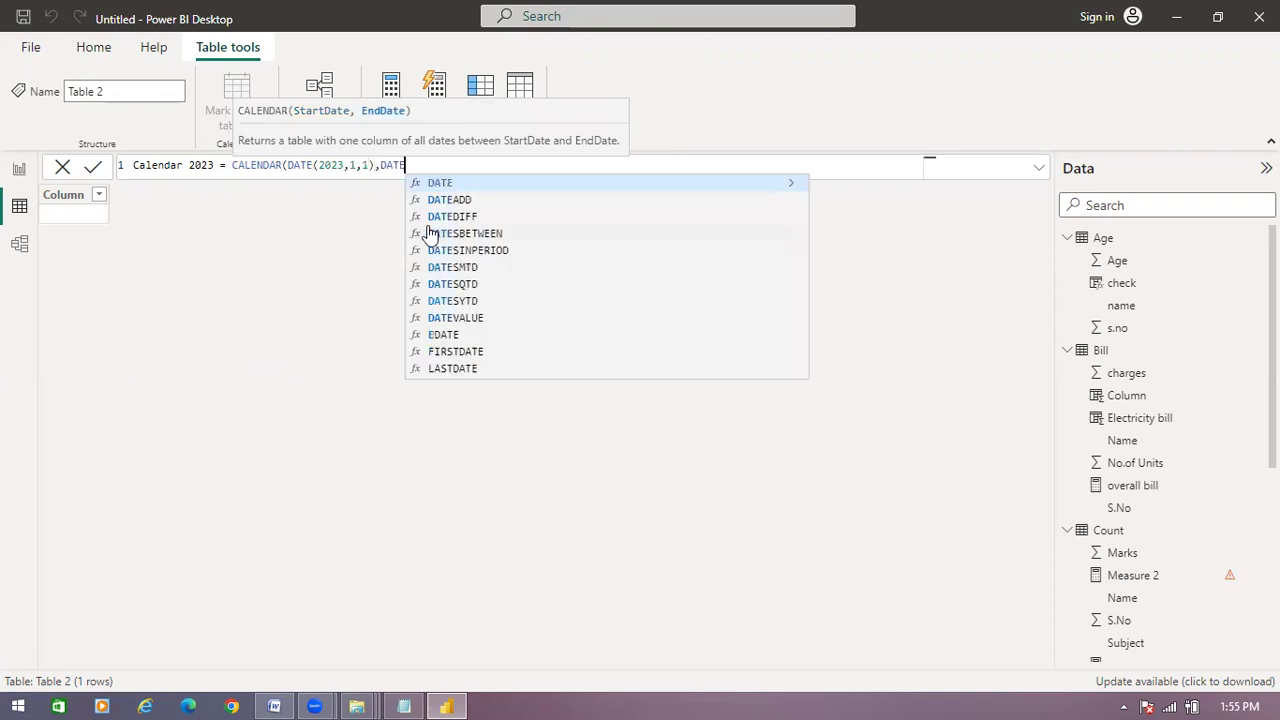
{"action": "type", "text": "(2023"}
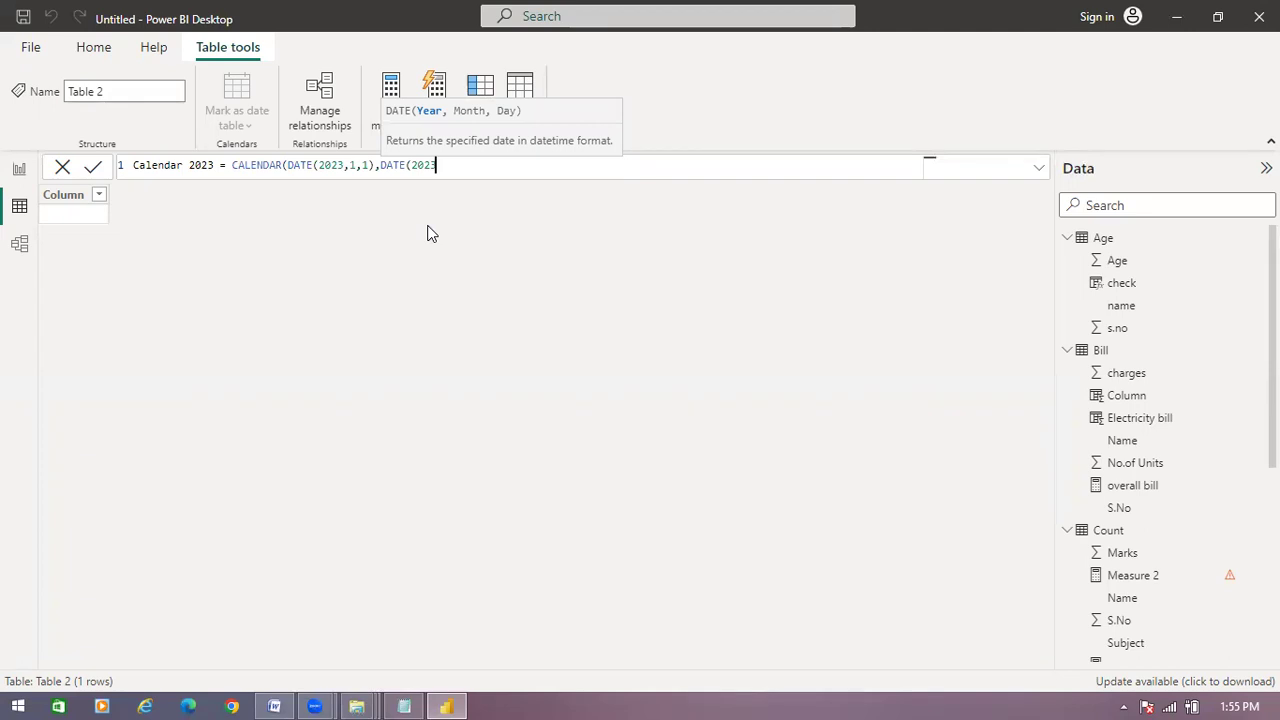
{"action": "type", "text": ",12,31))"}
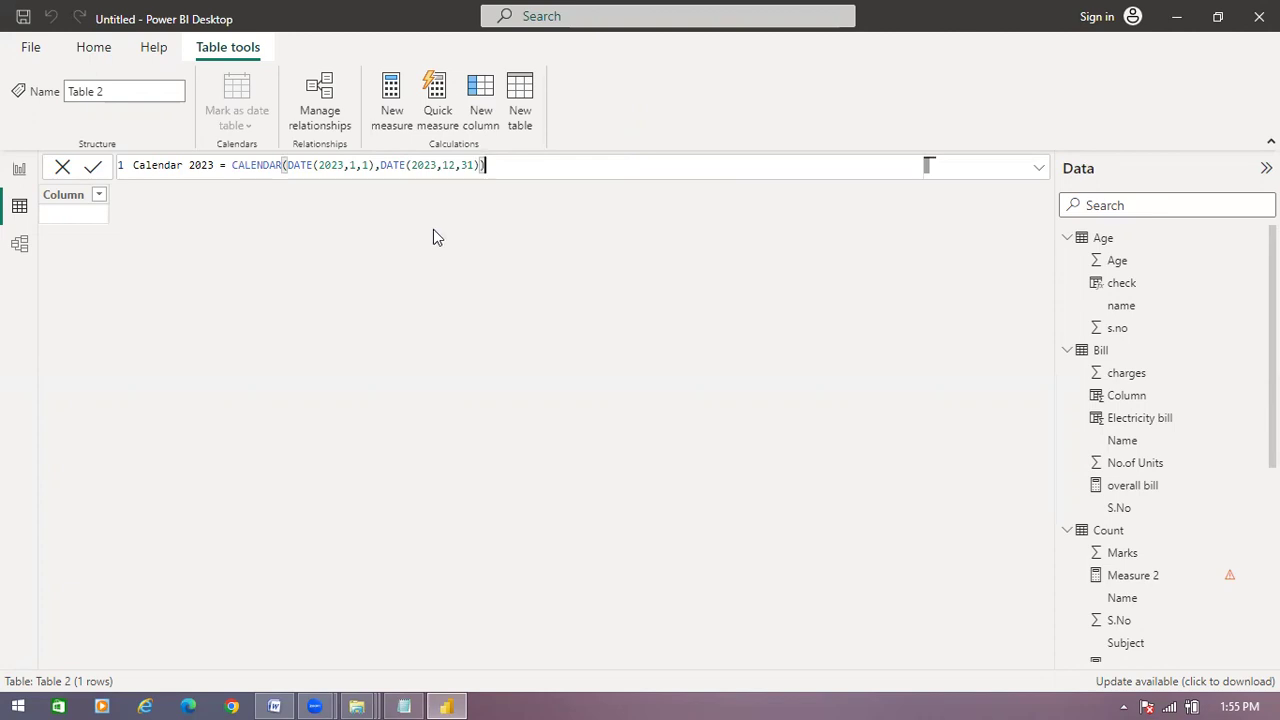
{"action": "key", "text": "Return"}
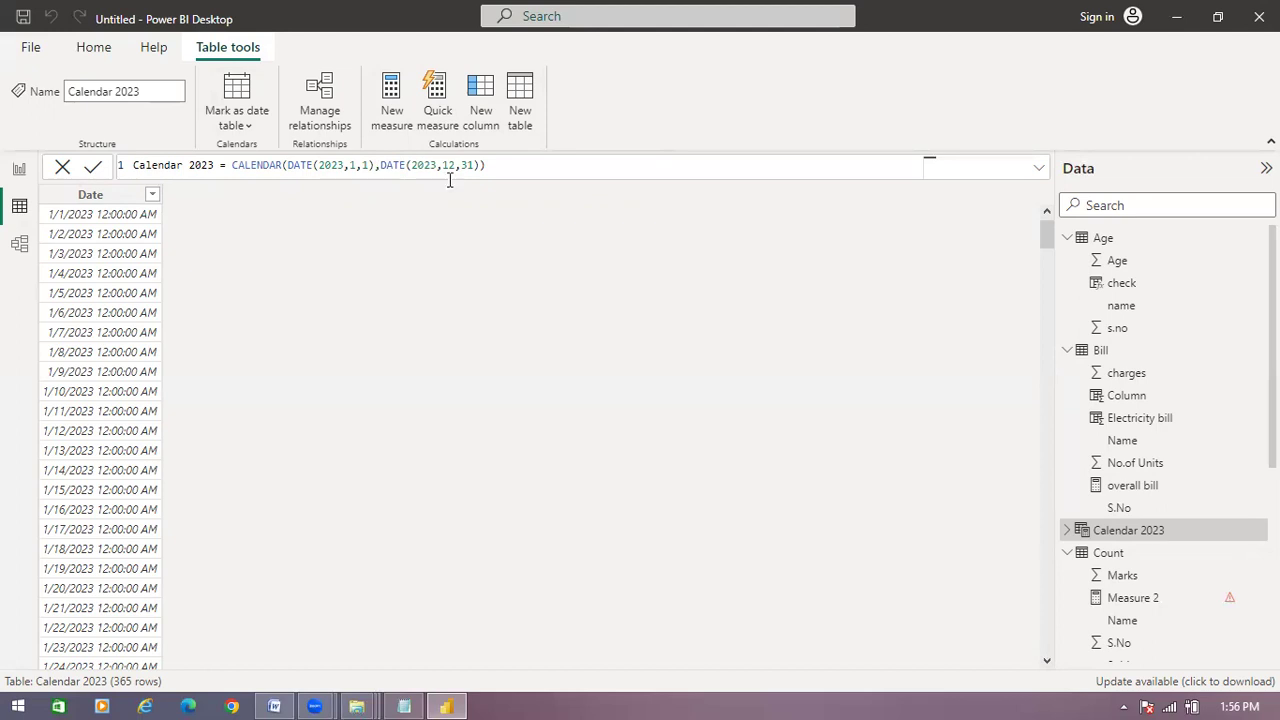
{"action": "scroll", "coordinate": [94, 366], "scroll_direction": "down", "scroll_amount": 13}
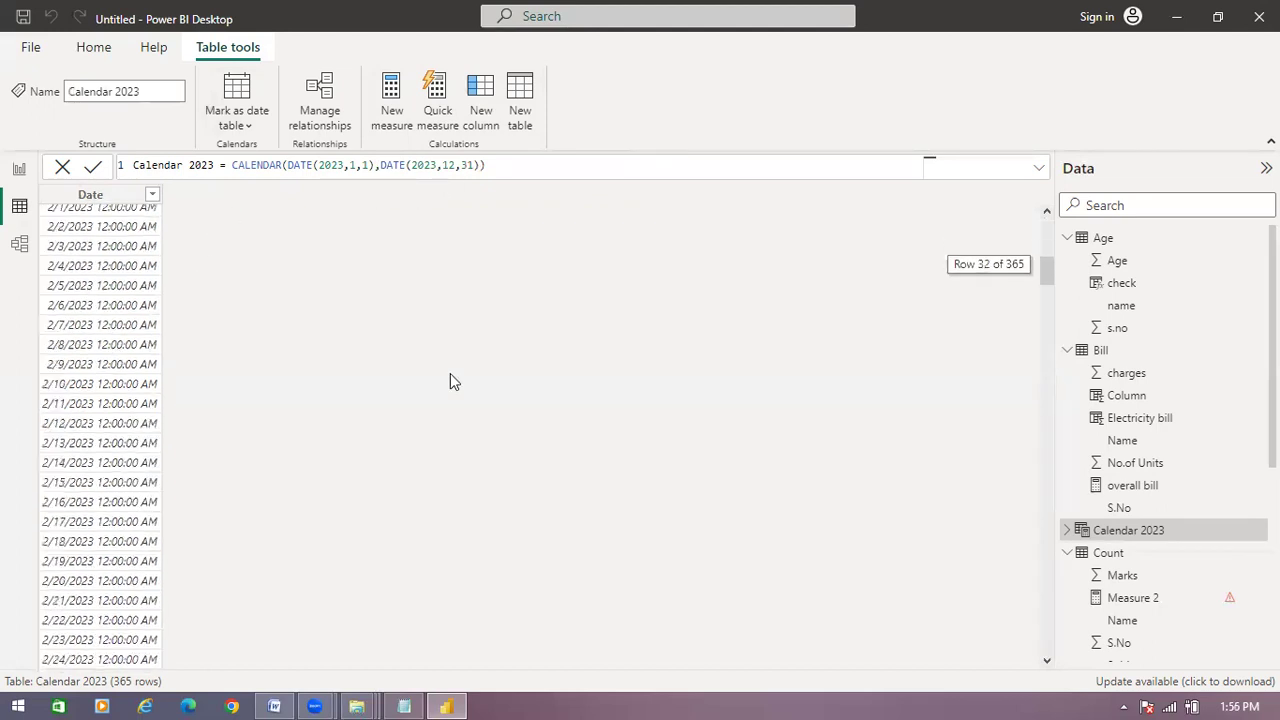
{"action": "scroll", "coordinate": [148, 418], "scroll_direction": "down", "scroll_amount": 20}
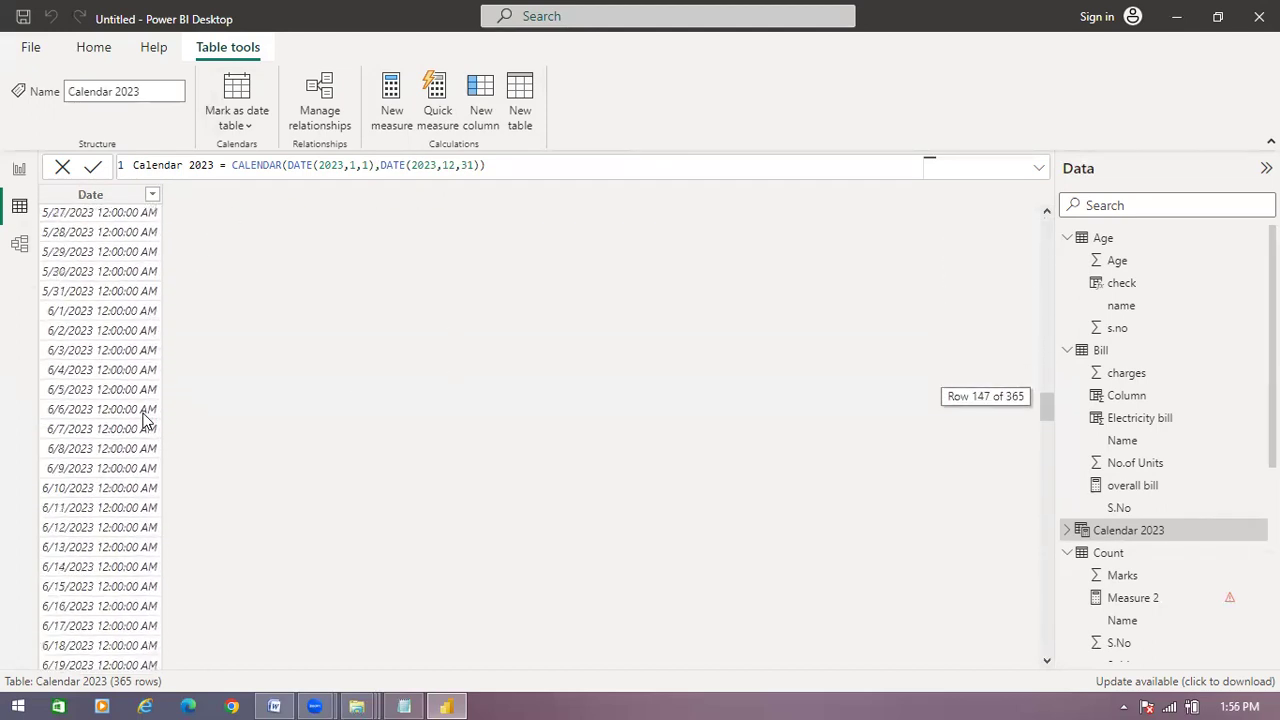
{"action": "scroll", "coordinate": [144, 418], "scroll_direction": "up", "scroll_amount": 20}
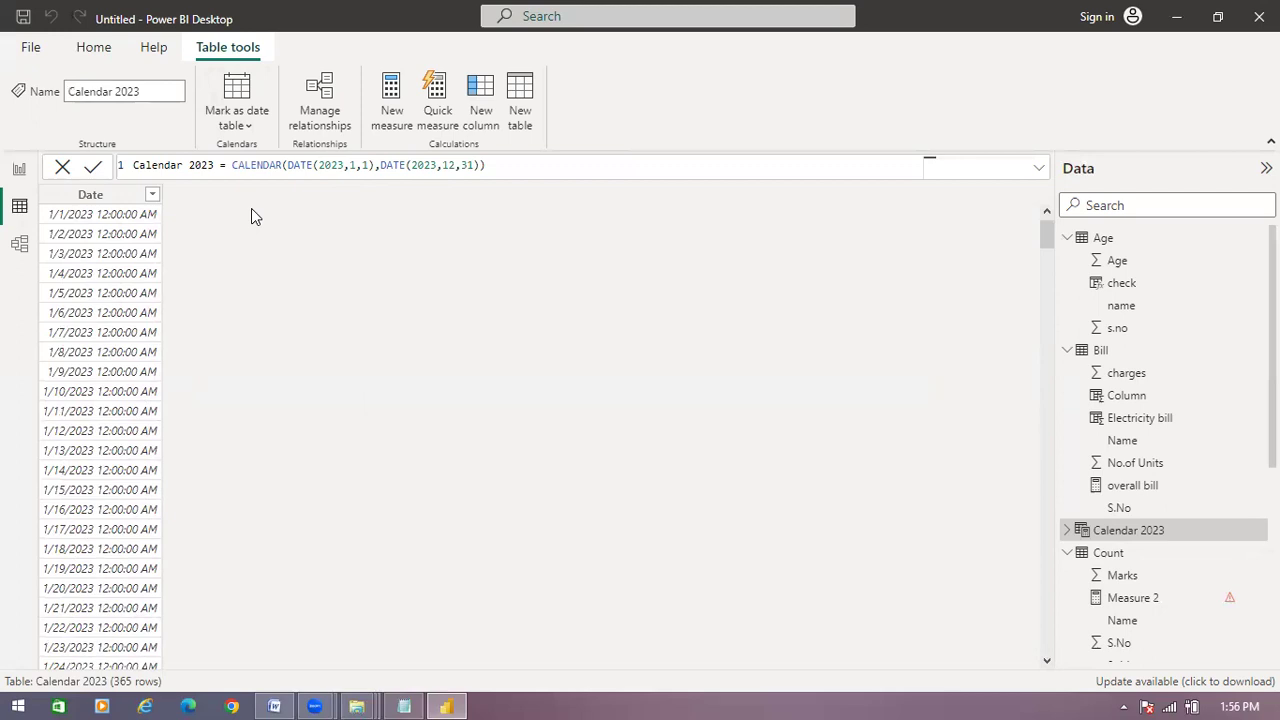
{"action": "left_click", "coordinate": [512, 130]}
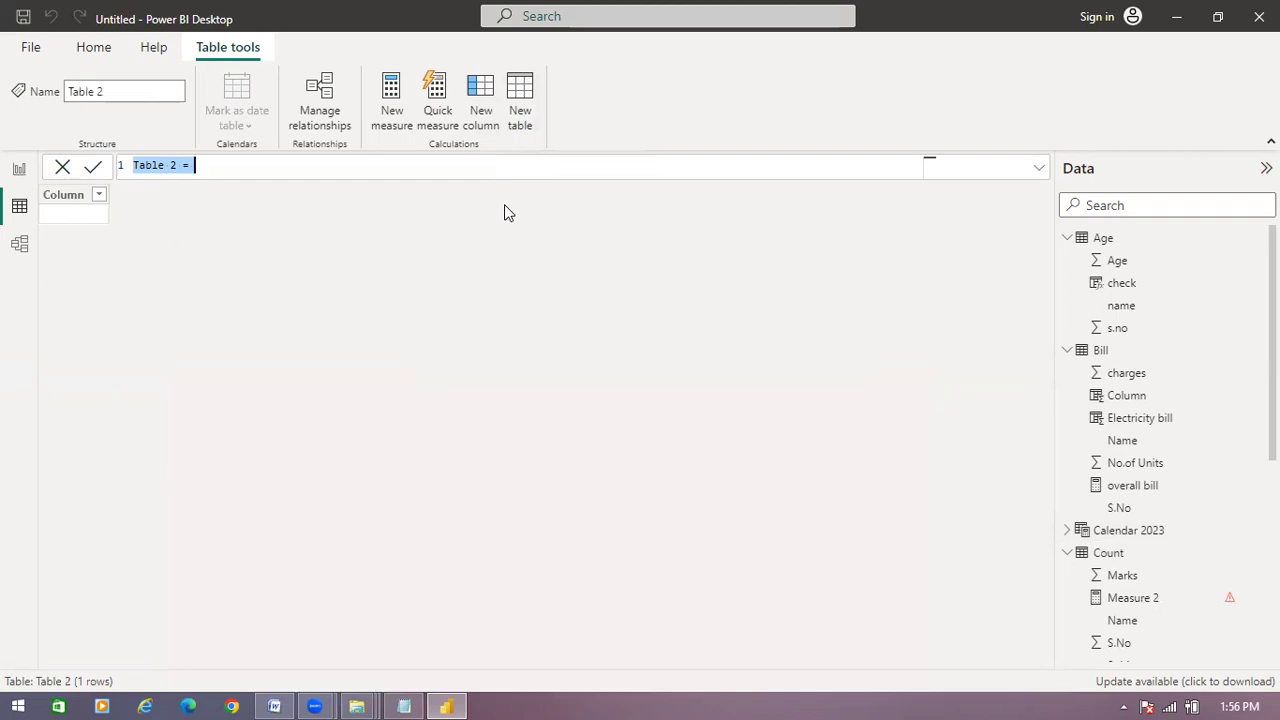
{"action": "type", "text": "MONTH NAME ="}
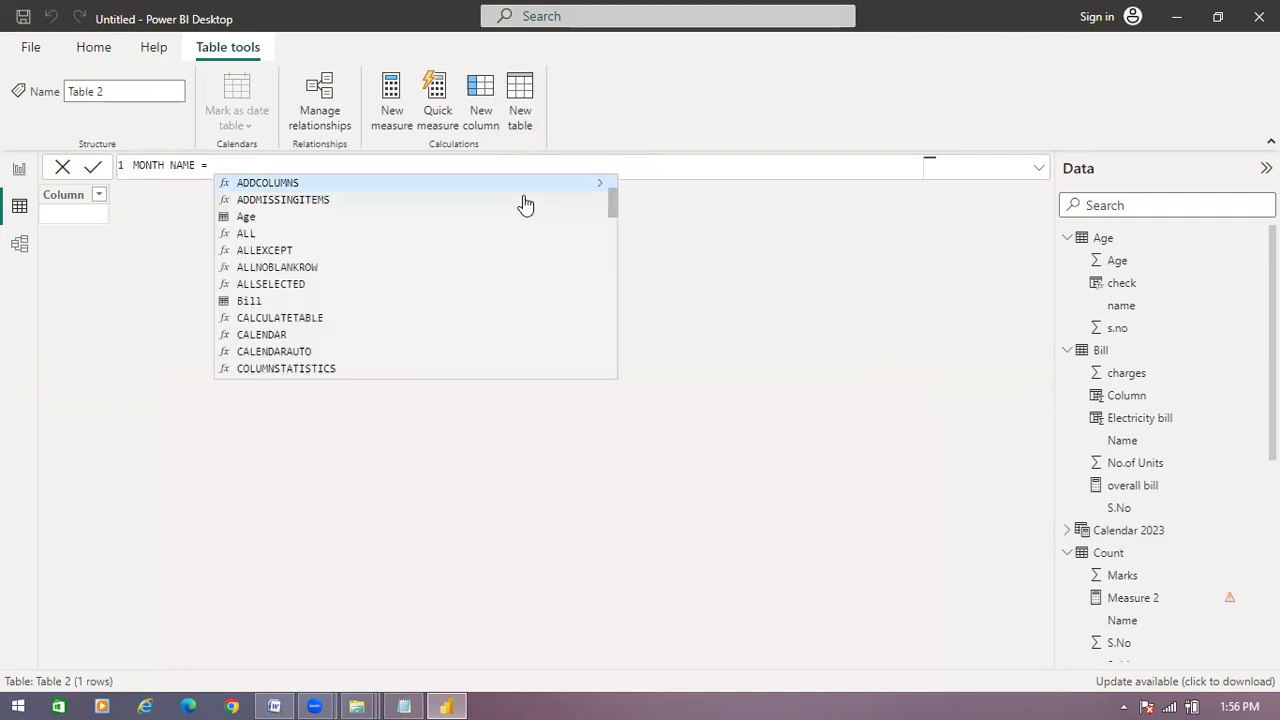
{"action": "type", "text": " FORMAT"}
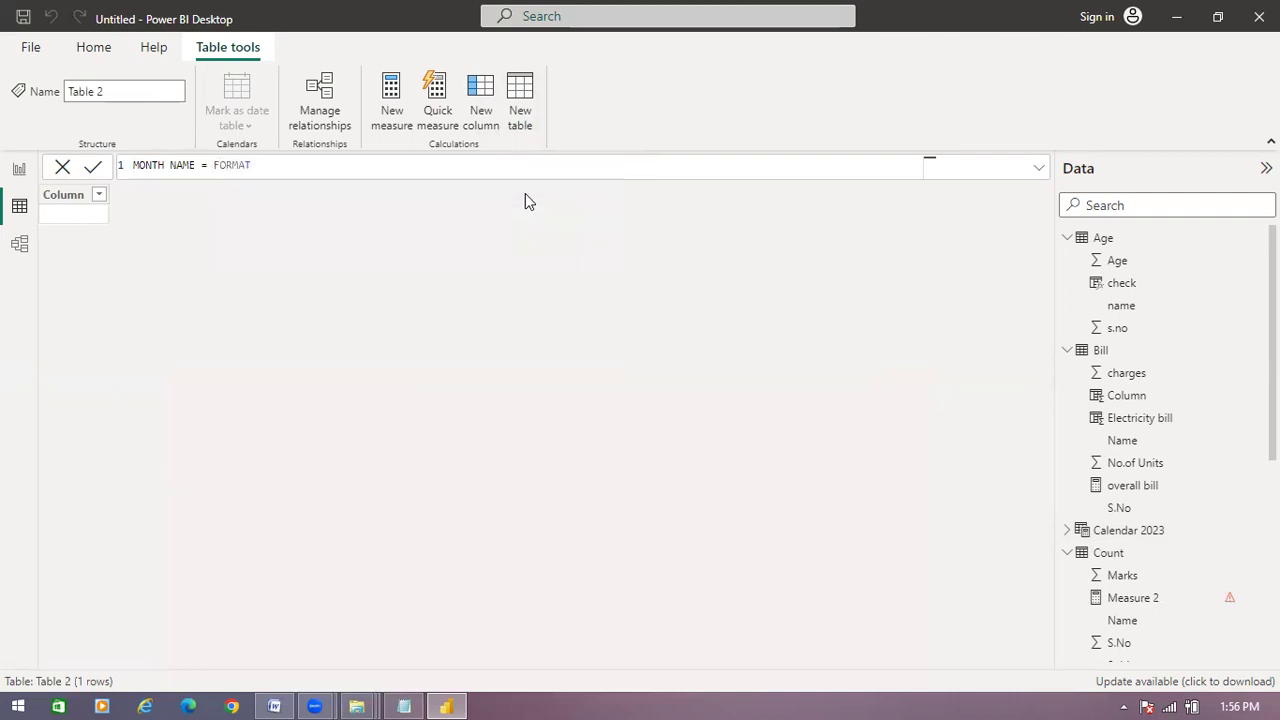
{"action": "type", "text": "("}
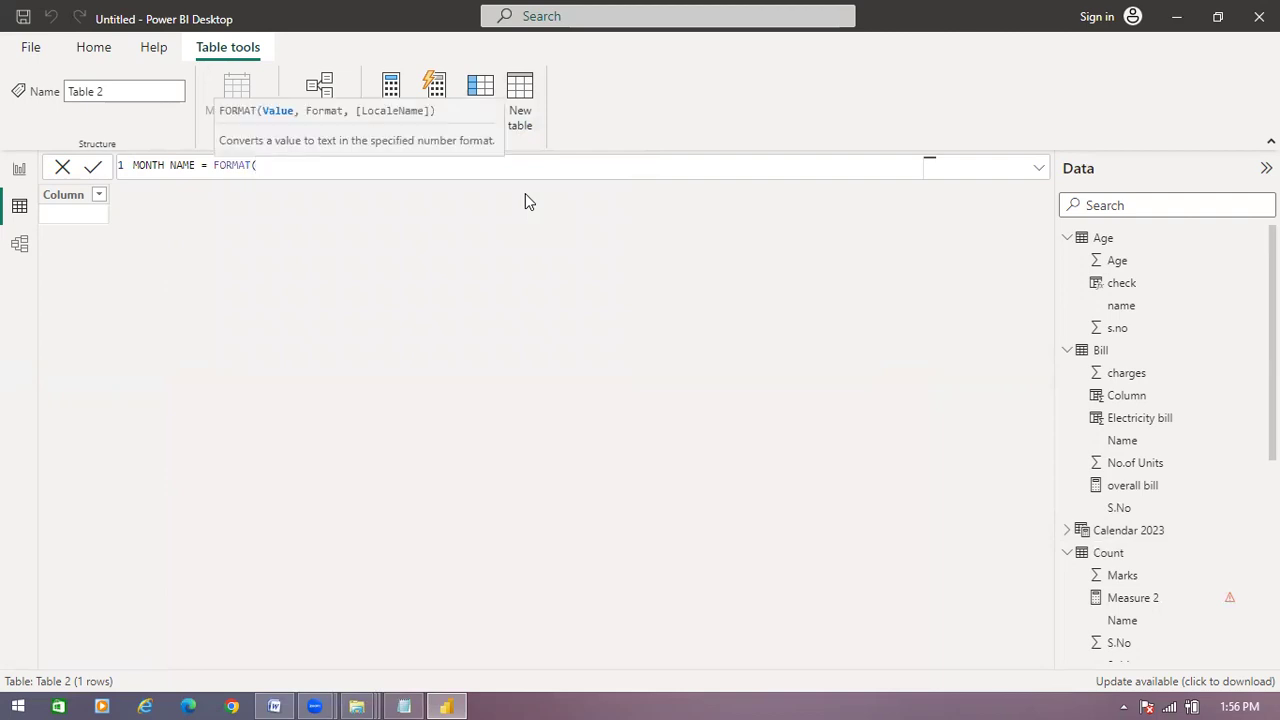
{"action": "type", "text": "'ca"}
{"action": "key", "text": "BackSpace"}
{"action": "key", "text": "BackSpace"}
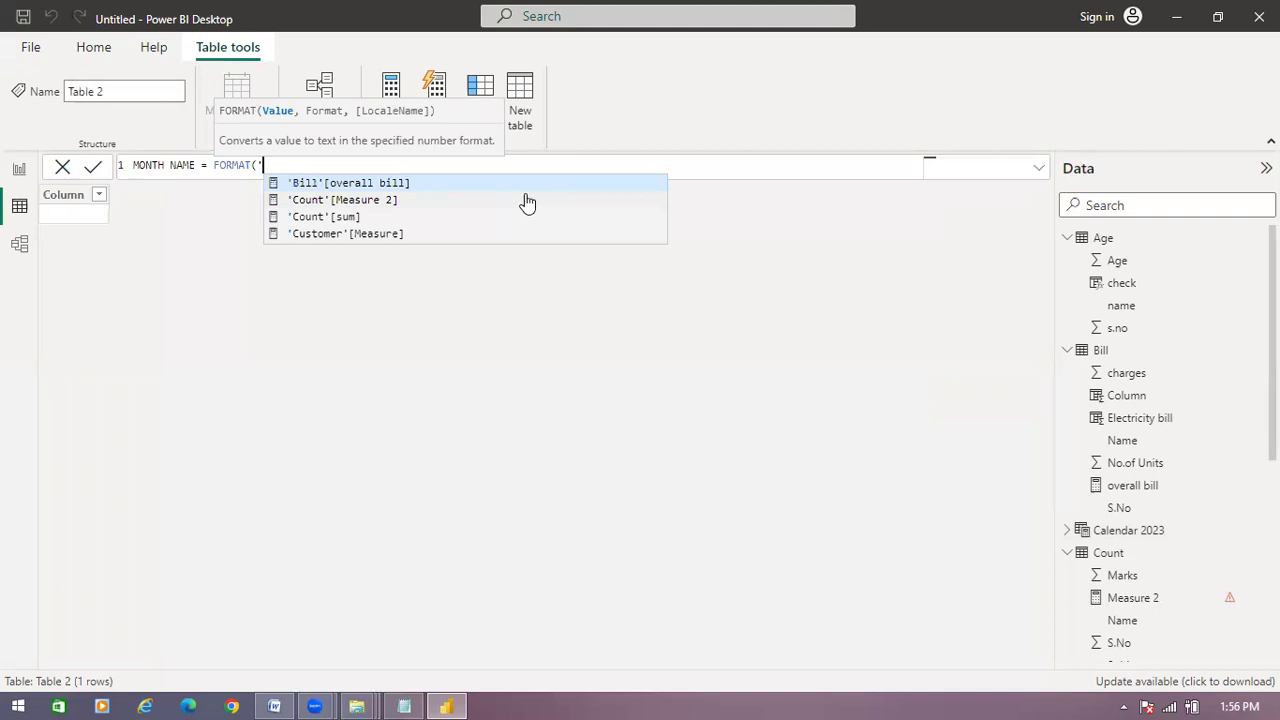
{"action": "type", "text": "CA"}
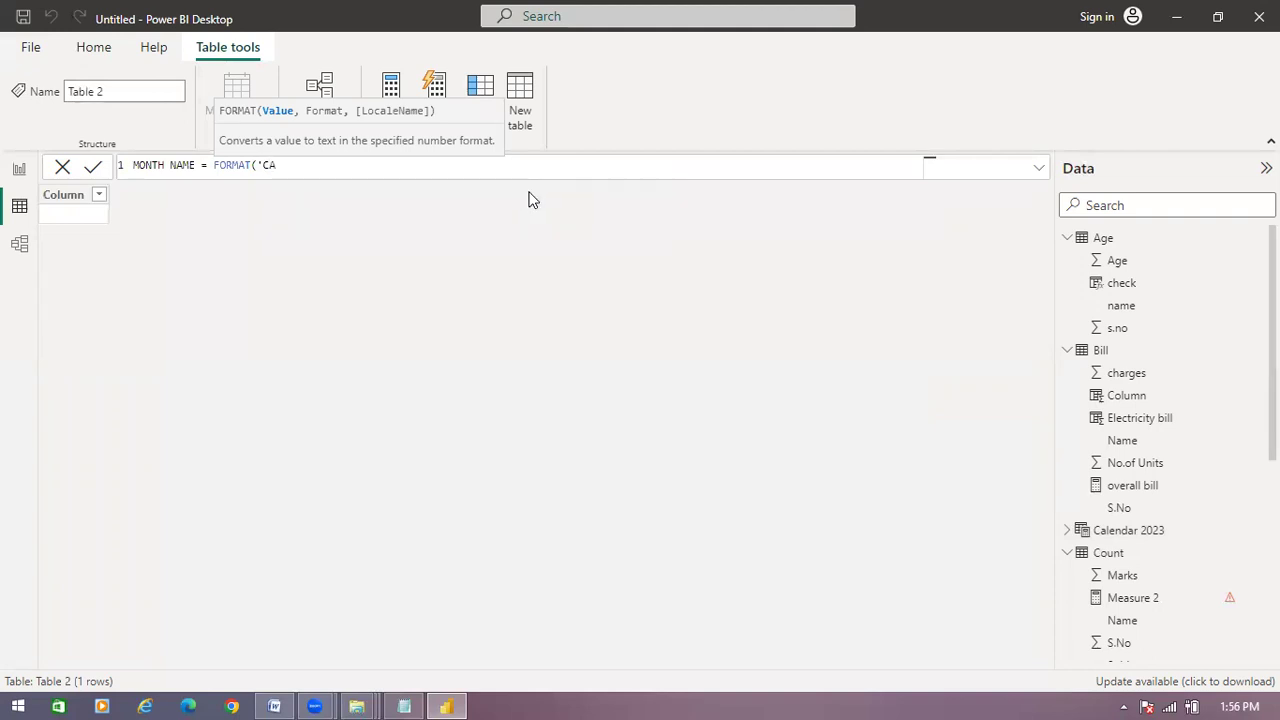
{"action": "type", "text": "LENDAR"}
{"action": "key", "text": "BackSpace"}
{"action": "key", "text": "BackSpace"}
{"action": "key", "text": "BackSpace"}
{"action": "key", "text": "BackSpace"}
{"action": "key", "text": "BackSpace"}
{"action": "key", "text": "BackSpace"}
{"action": "key", "text": "BackSpace"}
{"action": "key", "text": "BackSpace"}
{"action": "key", "text": "BackSpace"}
{"action": "key", "text": "BackSpace"}
{"action": "key", "text": "BackSpace"}
{"action": "key", "text": "BackSpace"}
{"action": "key", "text": "BackSpace"}
{"action": "key", "text": "BackSpace"}
{"action": "key", "text": "BackSpace"}
{"action": "key", "text": "BackSpace"}
{"action": "key", "text": "BackSpace"}
{"action": "key", "text": "BackSpace"}
{"action": "key", "text": "BackSpace"}
{"action": "key", "text": "BackSpace"}
{"action": "key", "text": "BackSpace"}
{"action": "key", "text": "BackSpace"}
{"action": "key", "text": "BackSpace"}
{"action": "key", "text": "BackSpace"}
{"action": "key", "text": "BackSpace"}
{"action": "key", "text": "BackSpace"}
{"action": "key", "text": "BackSpace"}
{"action": "key", "text": "BackSpace"}
{"action": "key", "text": "BackSpace"}
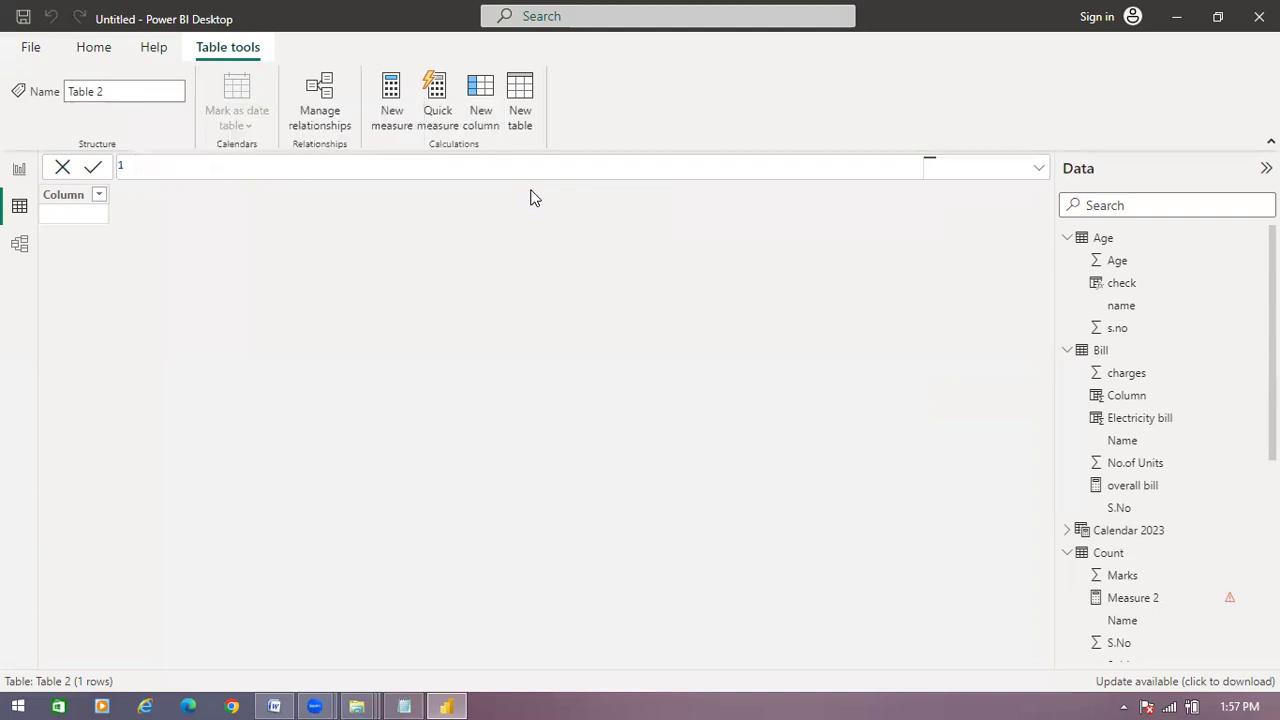
{"action": "left_click", "coordinate": [90, 168]}
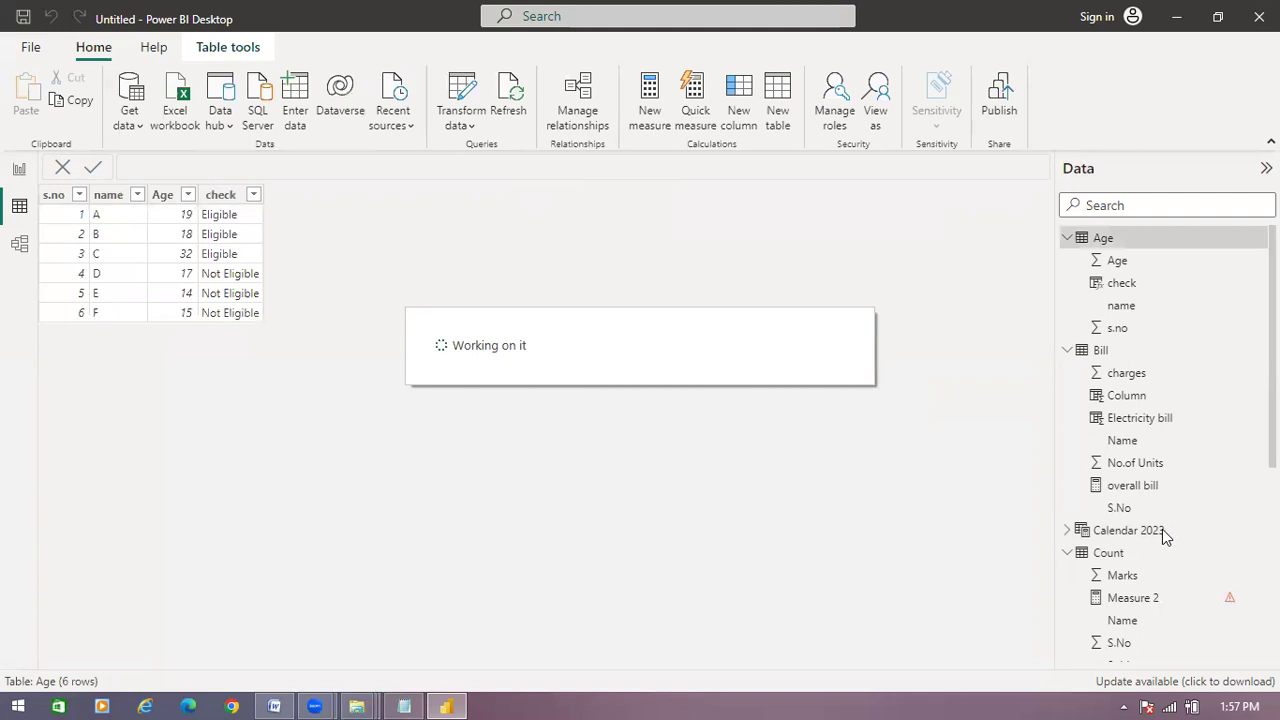
Add a calculated column named Month Name to the Calendar 2023 table and begin its formula with the FORMAT function.
{"action": "left_click", "coordinate": [1163, 535]}
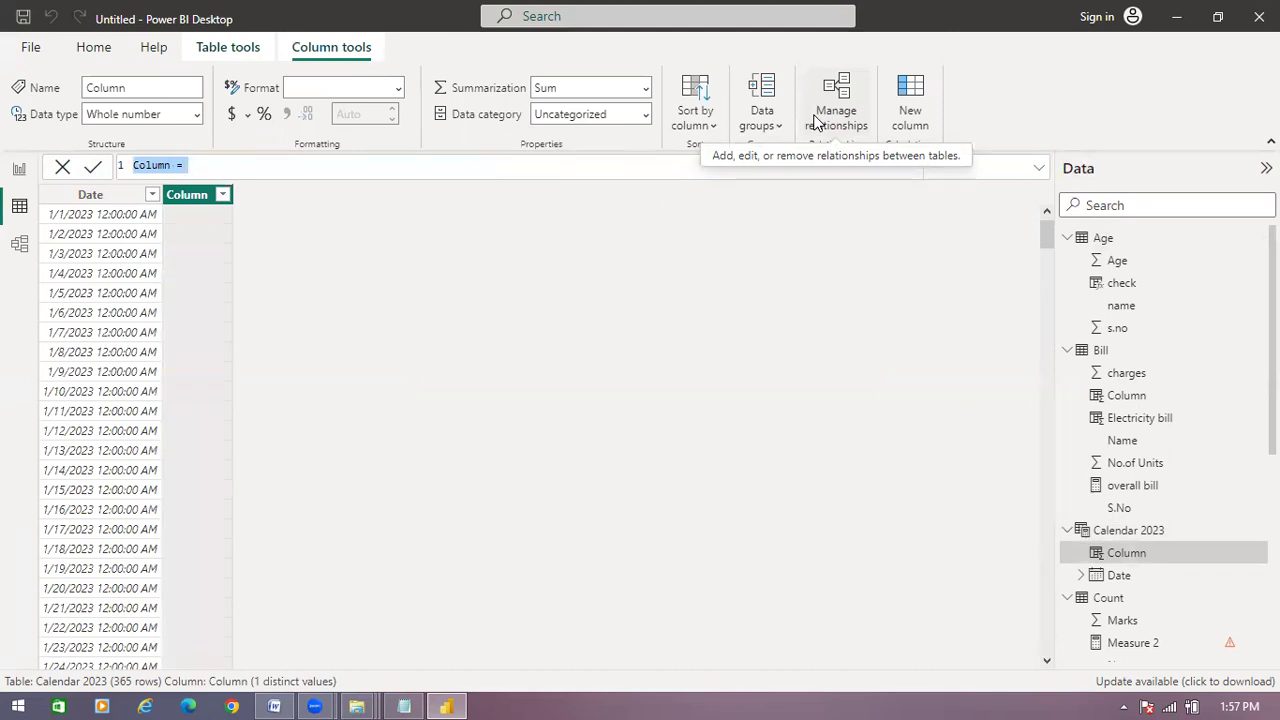
{"action": "key", "text": "BackSpace"}
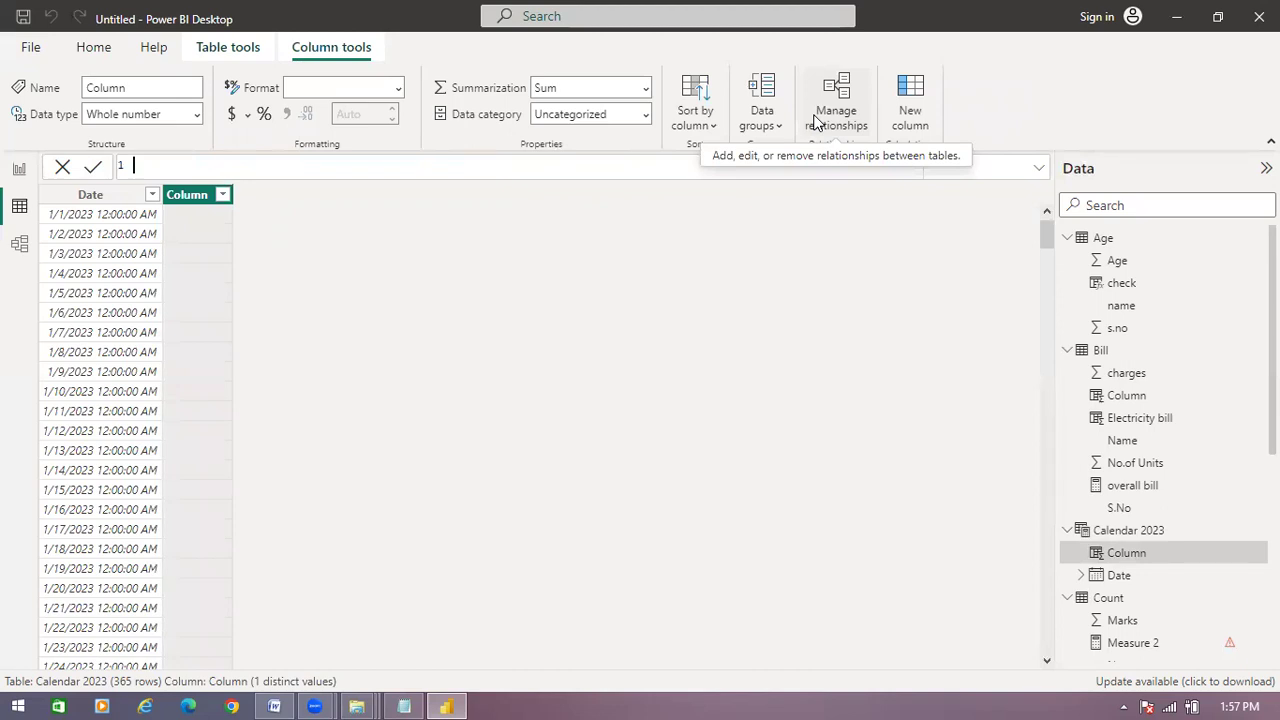
{"action": "type", "text": "Month Name ="}
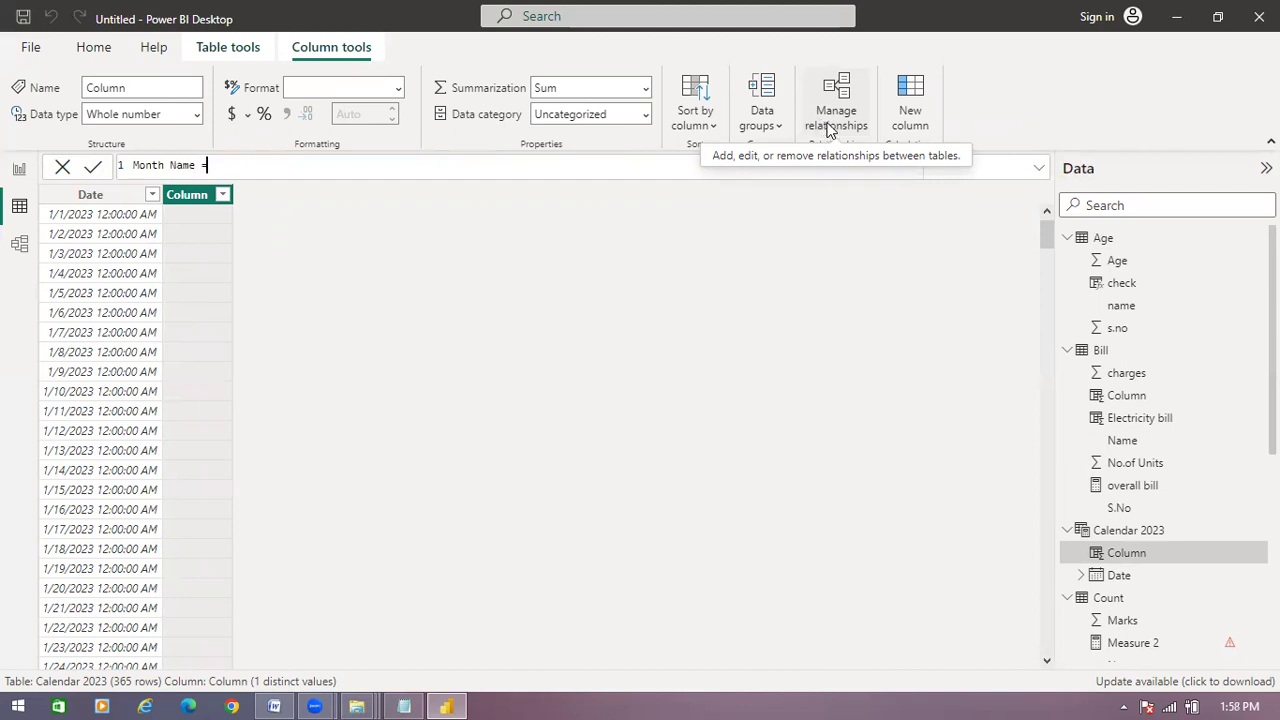
{"action": "type", "text": " F"}
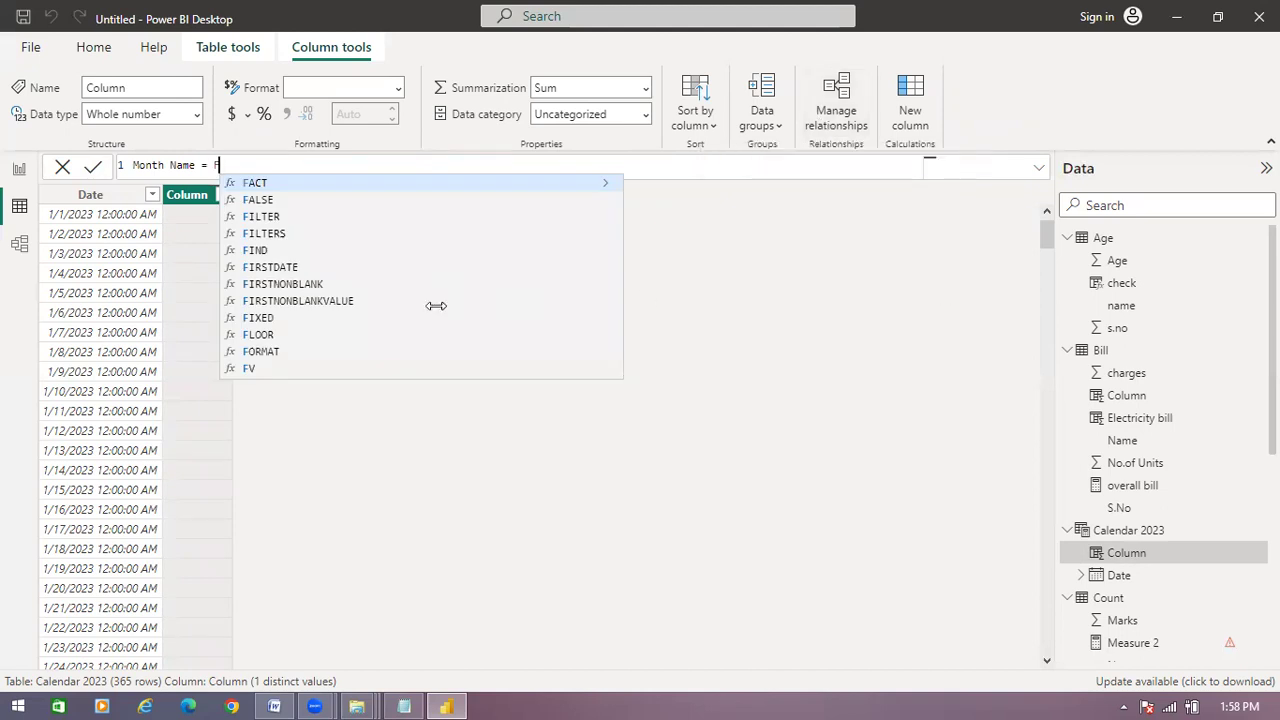
{"action": "left_click", "coordinate": [377, 352]}
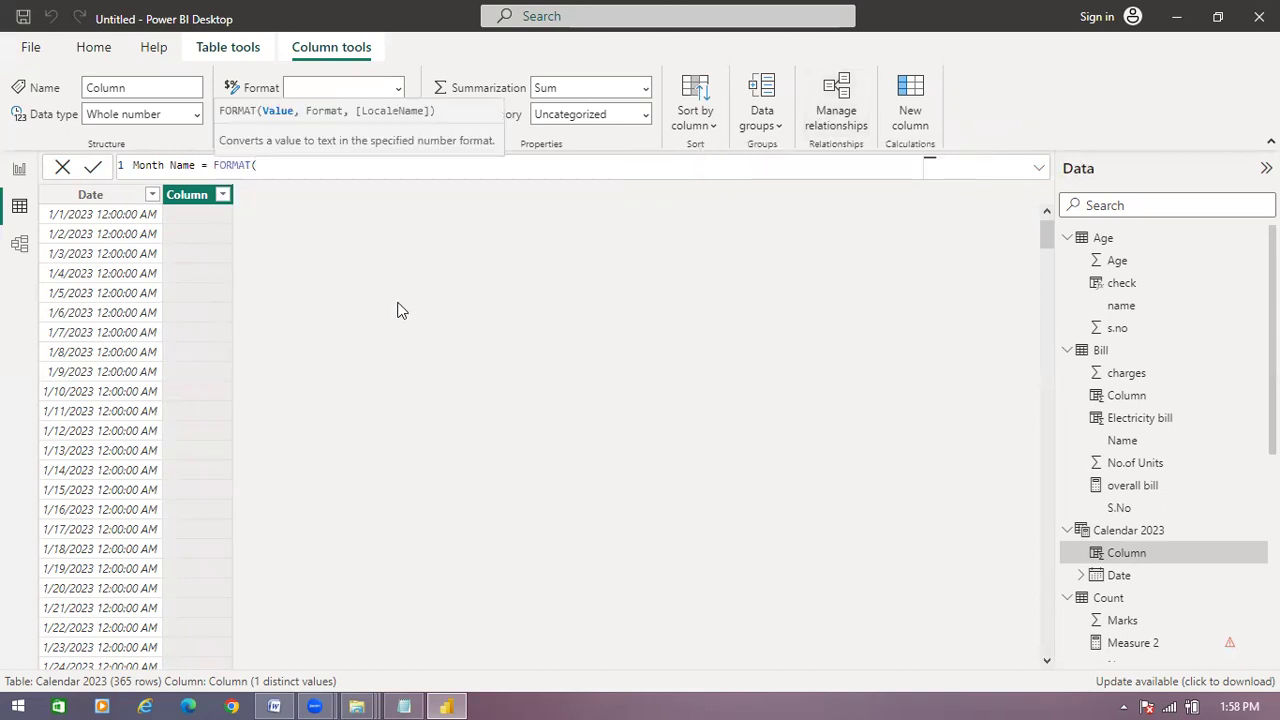
Complete the Month Name formula with 'Calendar 2023'[Date] as the value and "MMMM" as the format, and commit it.
{"action": "type", "text": "'"}
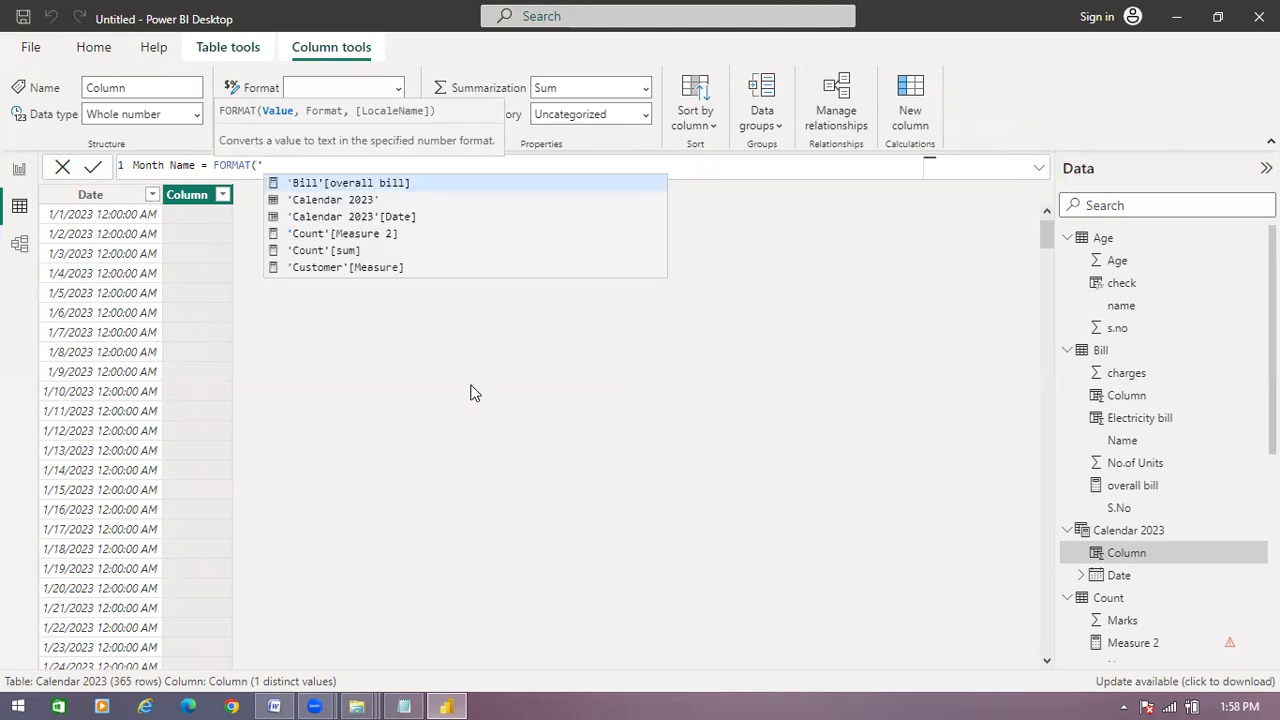
{"action": "left_click", "coordinate": [431, 197]}
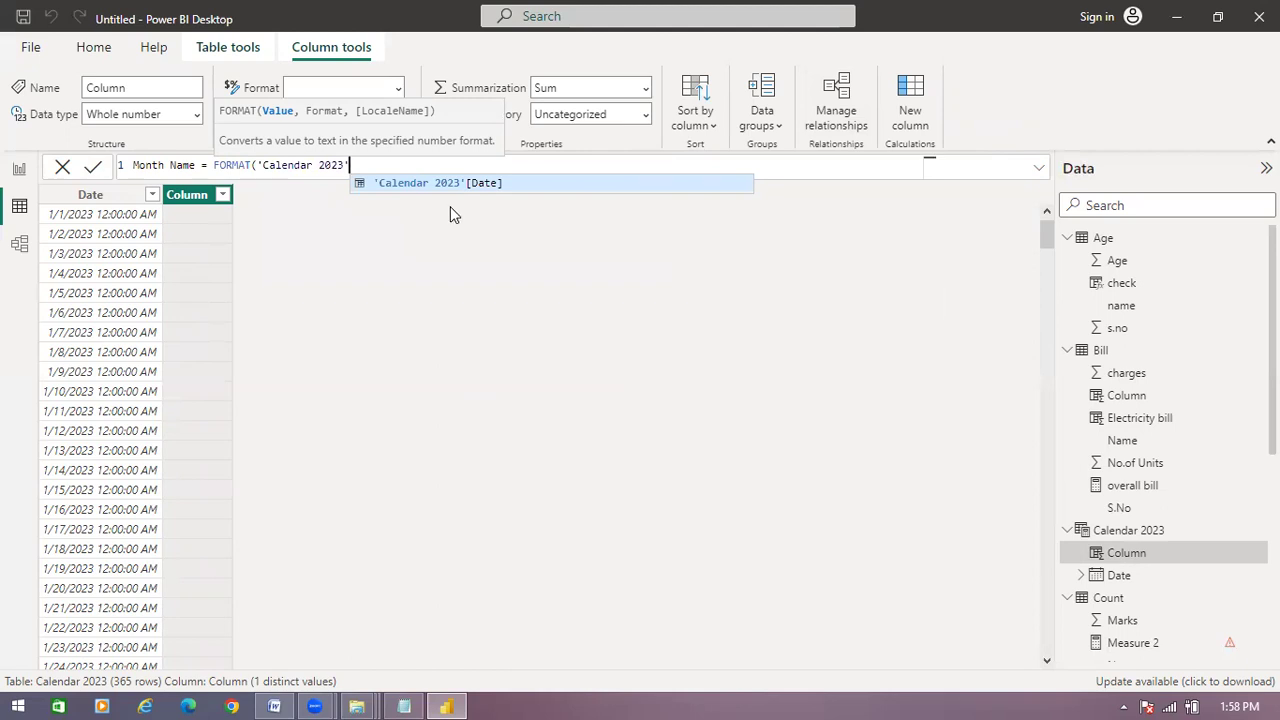
{"action": "type", "text": "[D"}
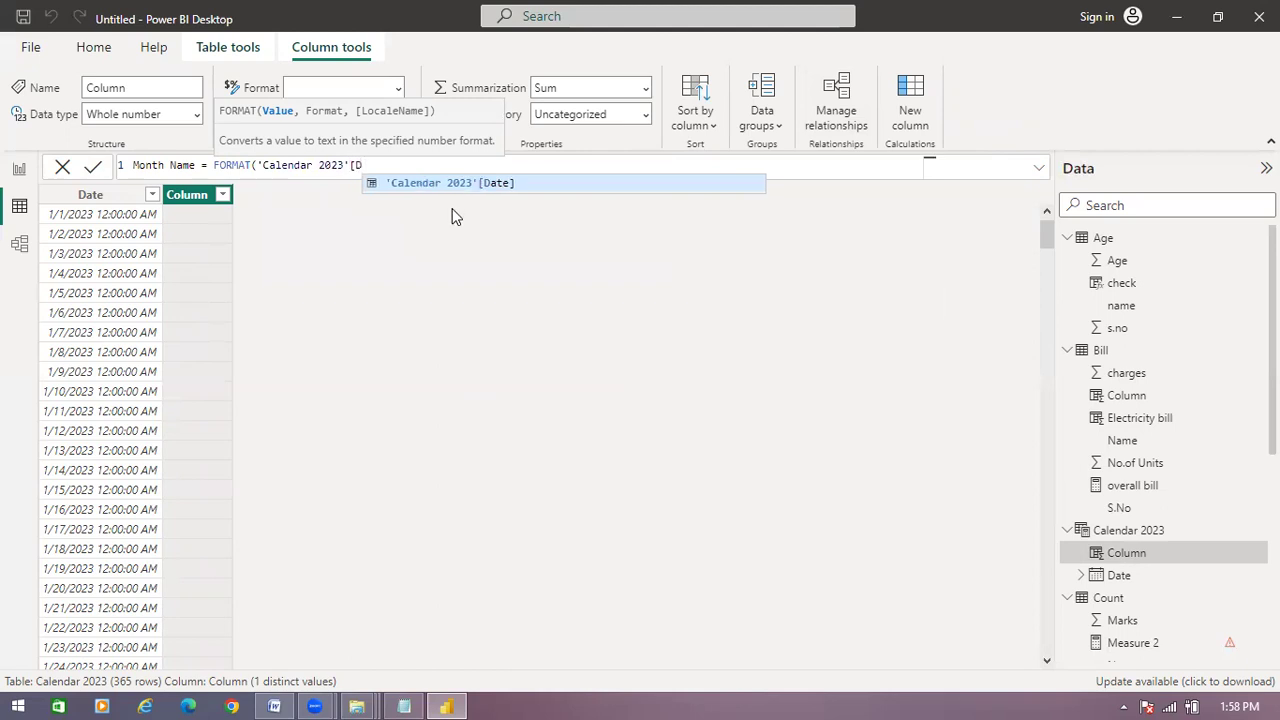
{"action": "left_click", "coordinate": [471, 186]}
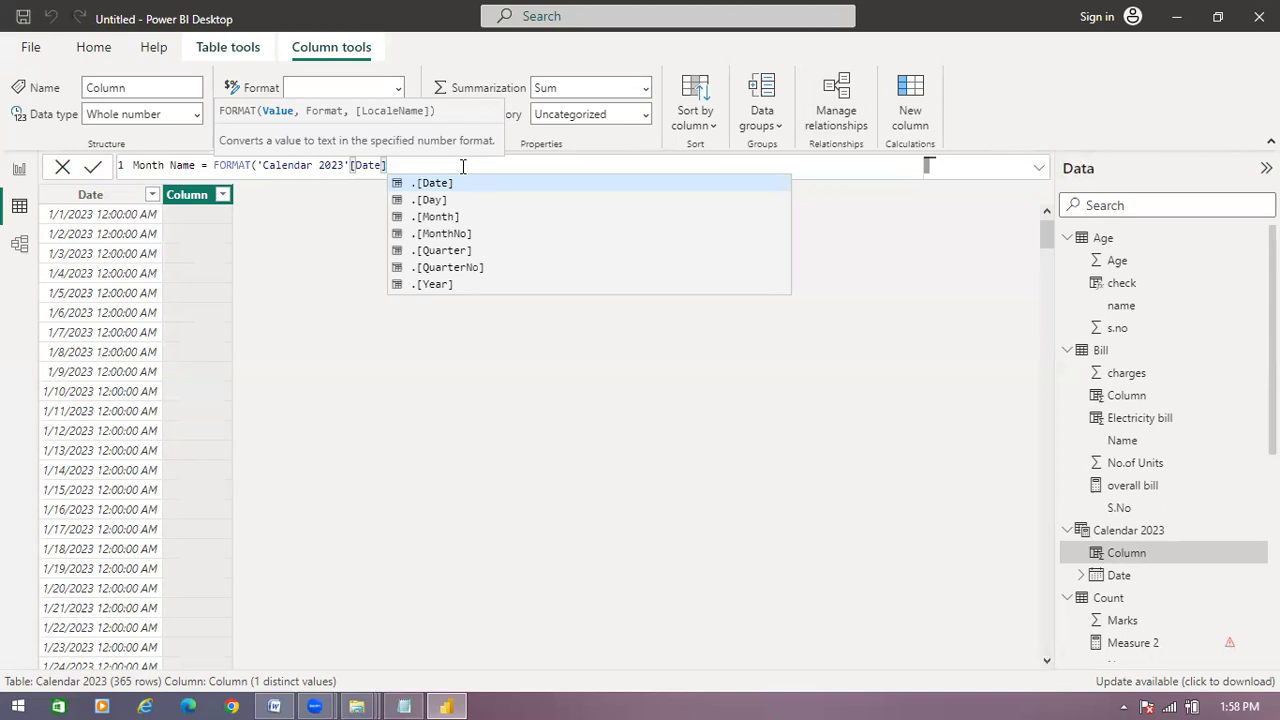
{"action": "type", "text": ",\"MMMM\""}
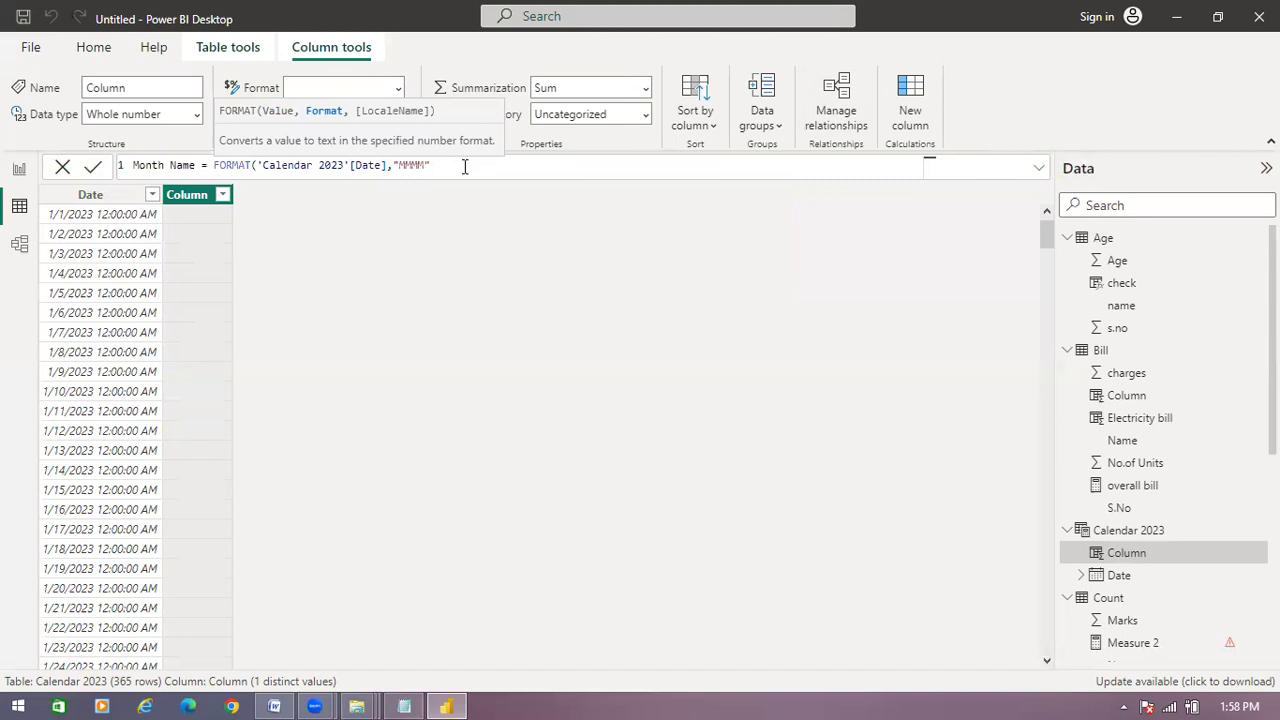
{"action": "type", "text": ")"}
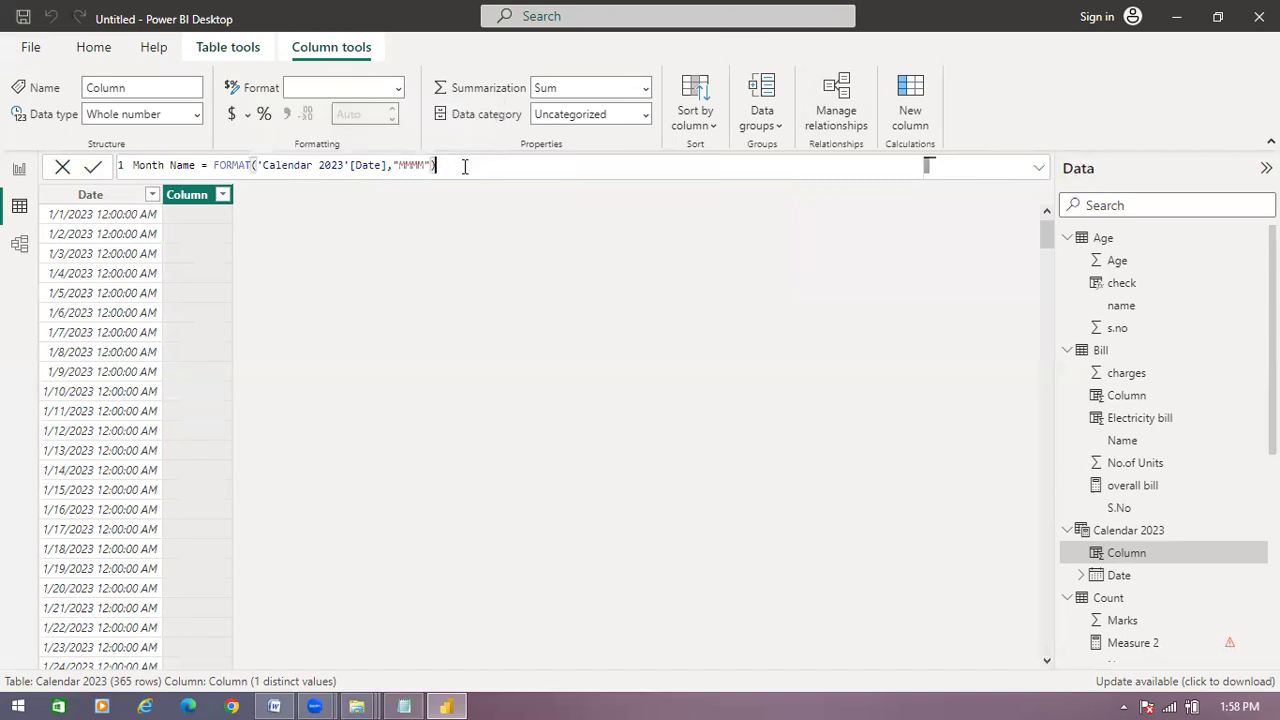
{"action": "key", "text": "Return"}
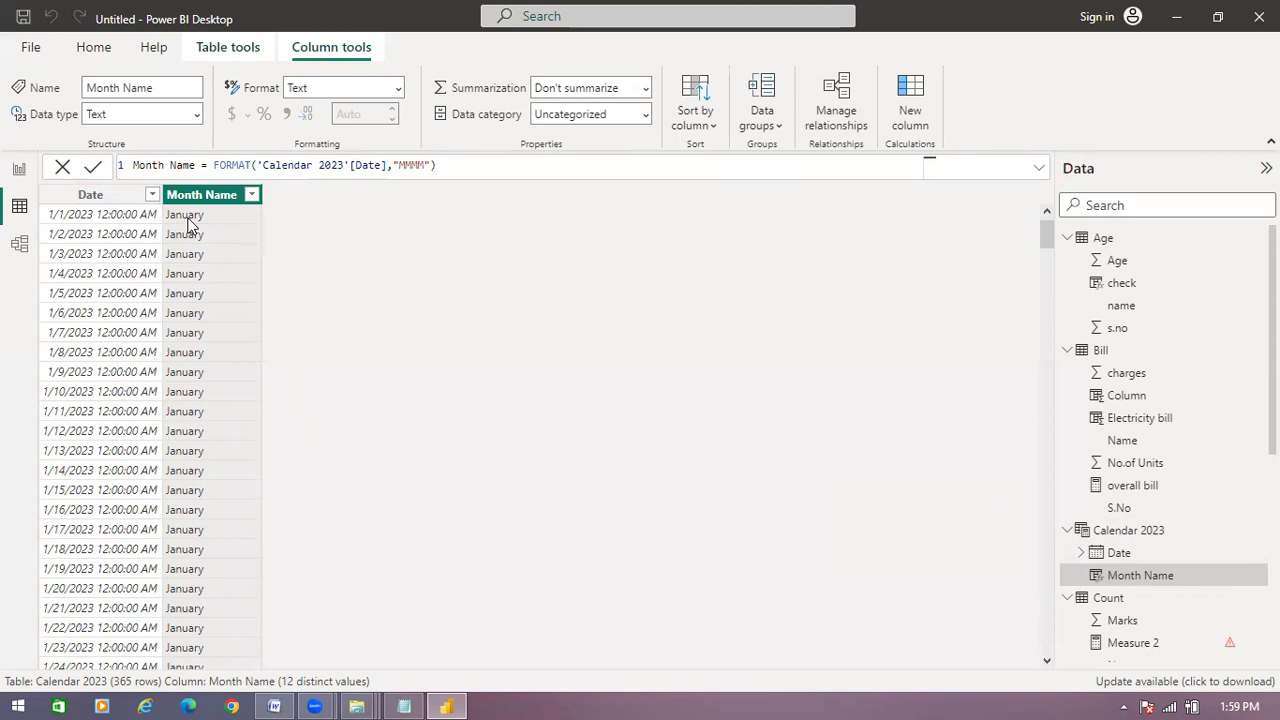
Review the Month Name values down to the last rows of the Calendar 2023 table and return to the first row.
{"action": "scroll", "coordinate": [272, 311], "scroll_direction": "down", "scroll_amount": 7}
{"action": "scroll", "coordinate": [292, 346], "scroll_direction": "down", "scroll_amount": 20}
{"action": "scroll", "coordinate": [292, 355], "scroll_direction": "down", "scroll_amount": 20}
{"action": "scroll", "coordinate": [296, 356], "scroll_direction": "down", "scroll_amount": 18}
{"action": "scroll", "coordinate": [296, 353], "scroll_direction": "down", "scroll_amount": 20}
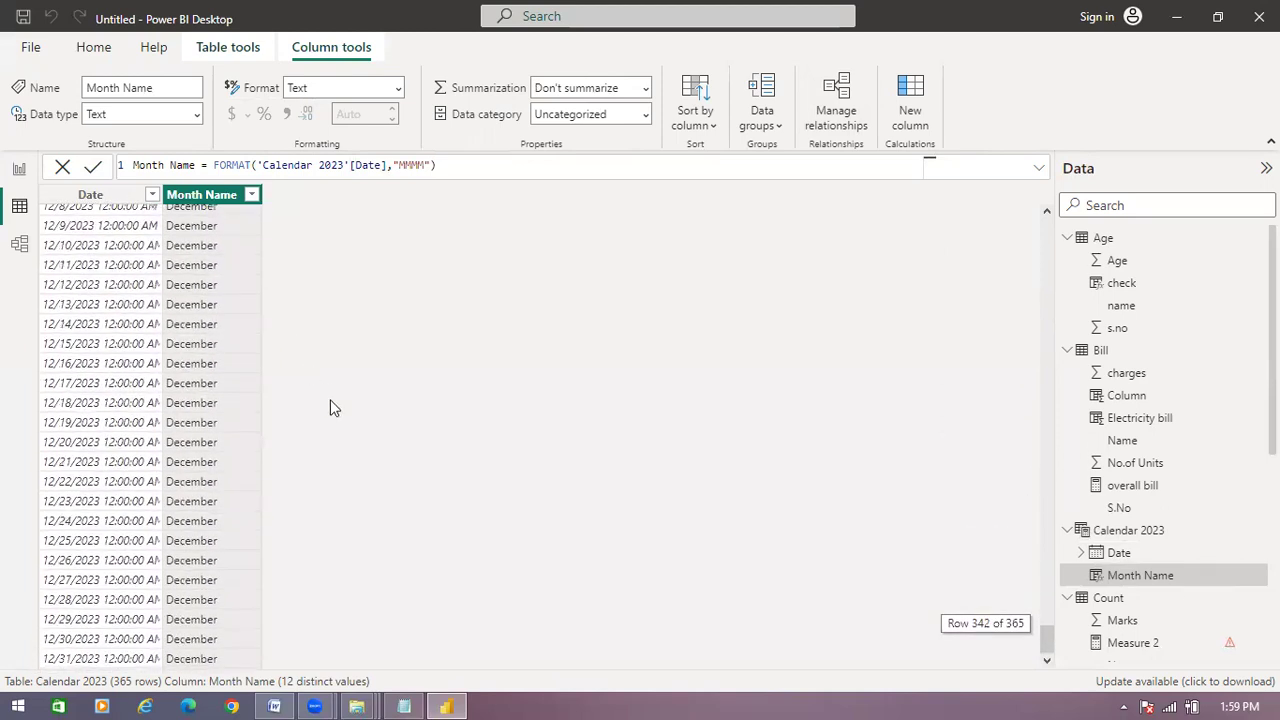
{"action": "scroll", "coordinate": [530, 425], "scroll_direction": "up", "scroll_amount": 7}
{"action": "scroll", "coordinate": [523, 433], "scroll_direction": "up", "scroll_amount": 20}
{"action": "scroll", "coordinate": [487, 384], "scroll_direction": "up", "scroll_amount": 20}
{"action": "scroll", "coordinate": [530, 423], "scroll_direction": "up", "scroll_amount": 3}
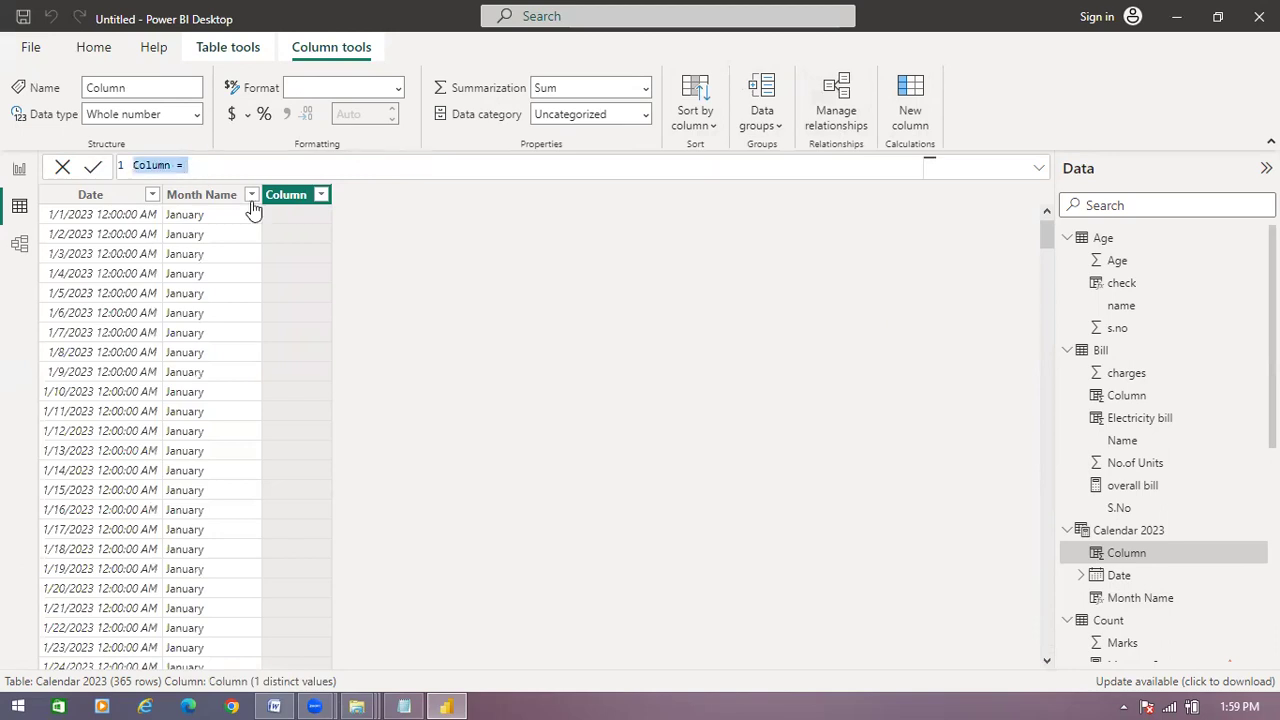
Name the new calculated column in Calendar 2023 Year and begin its formula with the FORMAT function.
{"action": "key", "text": "BackSpace"}
{"action": "type", "text": "Year ="}
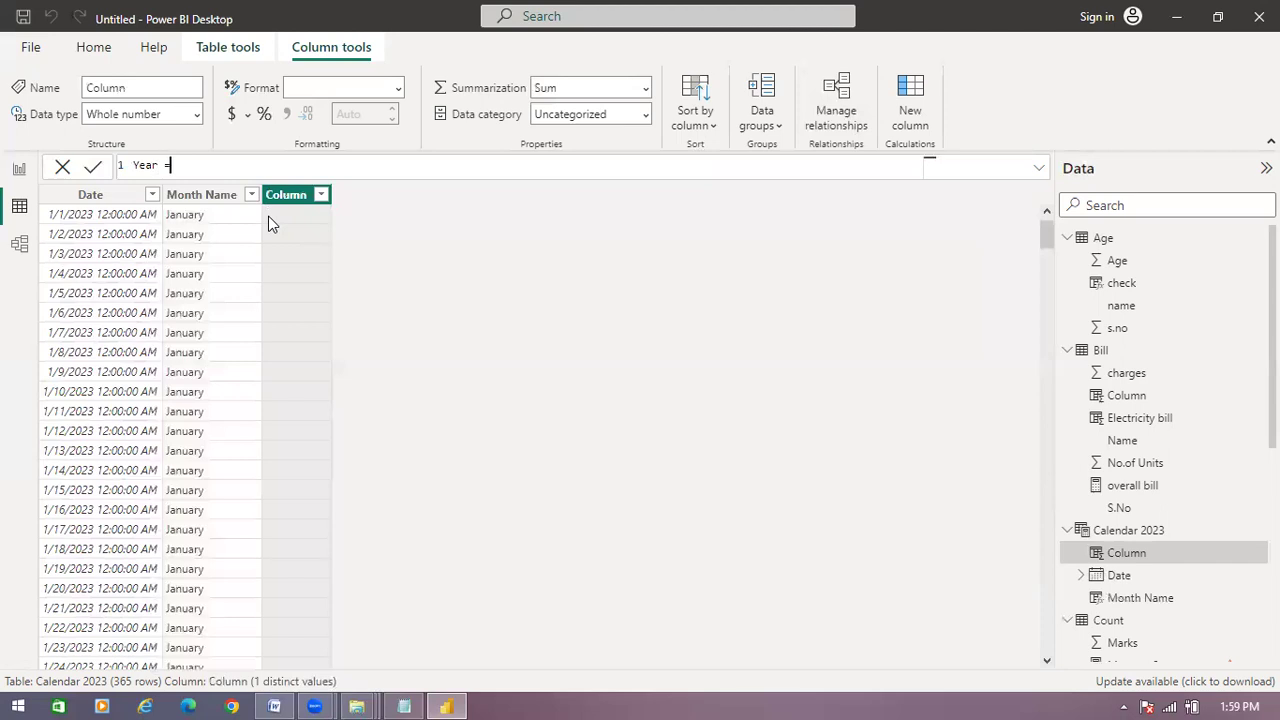
{"action": "type", "text": " F"}
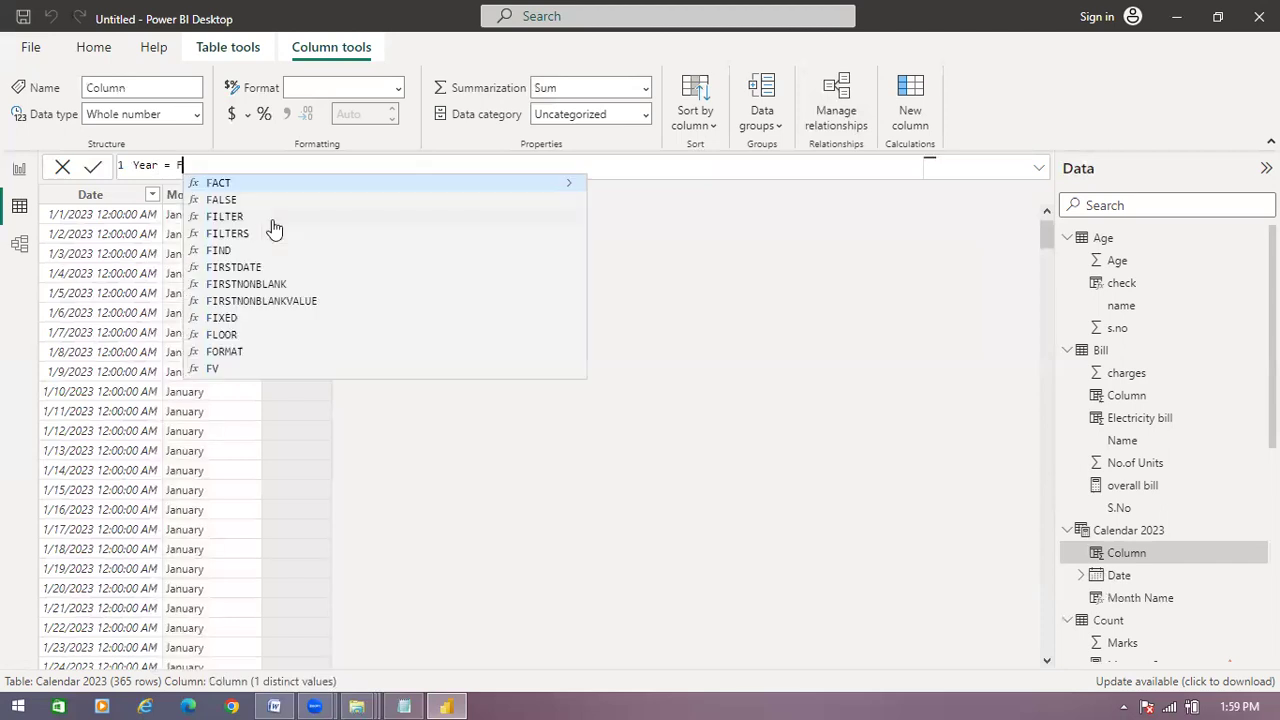
{"action": "left_click", "coordinate": [256, 348]}
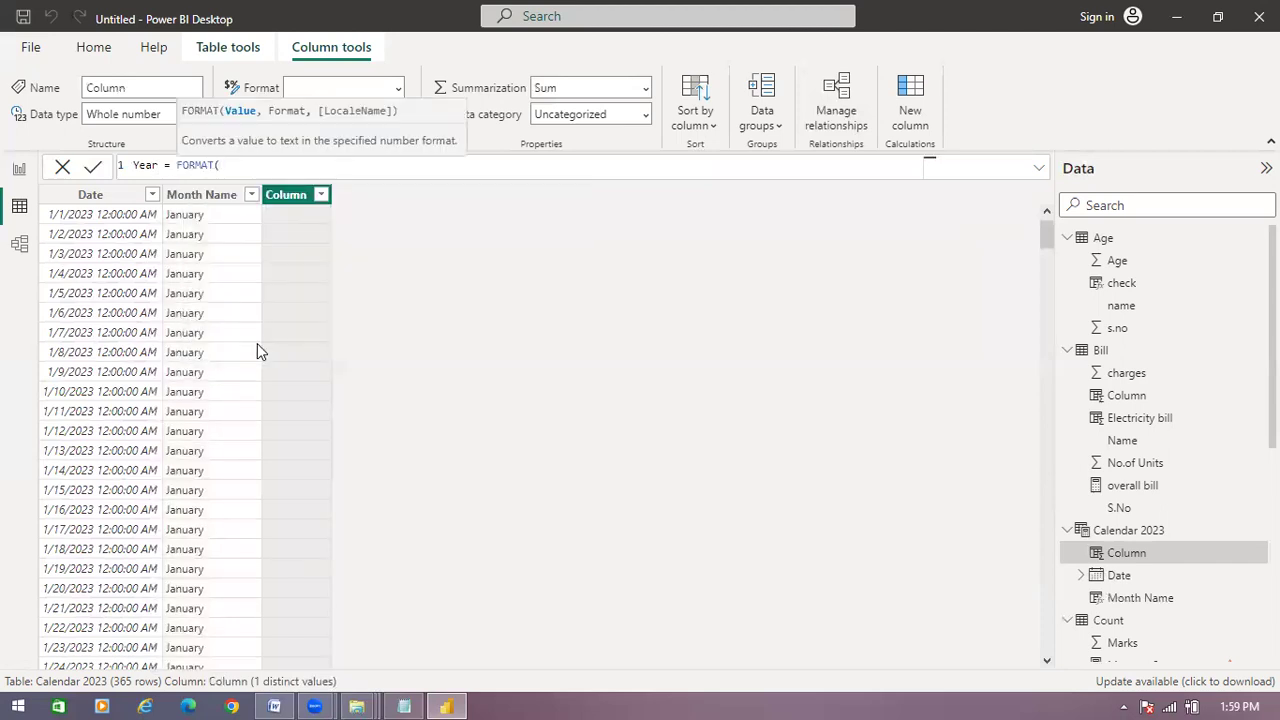
Complete the Year formula with 'Calendar 2023'[Date] and the "YYYY" format, commit it and review the column's values.
{"action": "type", "text": "'"}
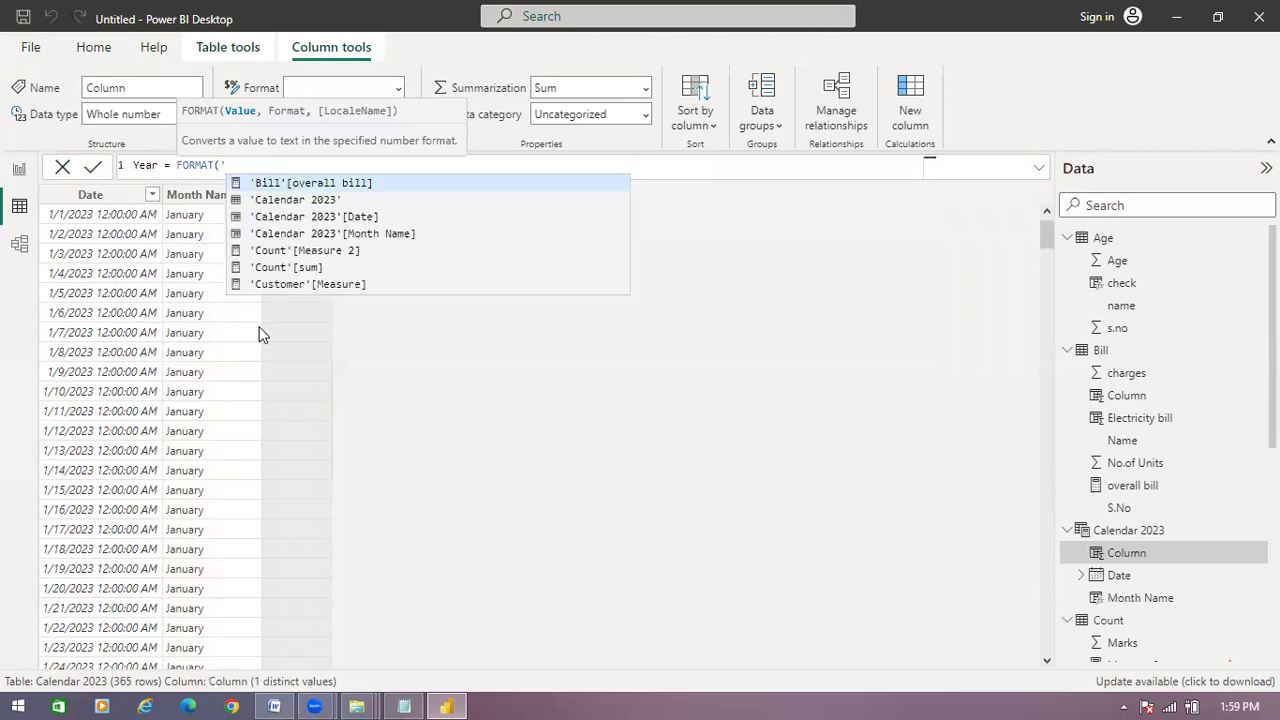
{"action": "left_click", "coordinate": [405, 217]}
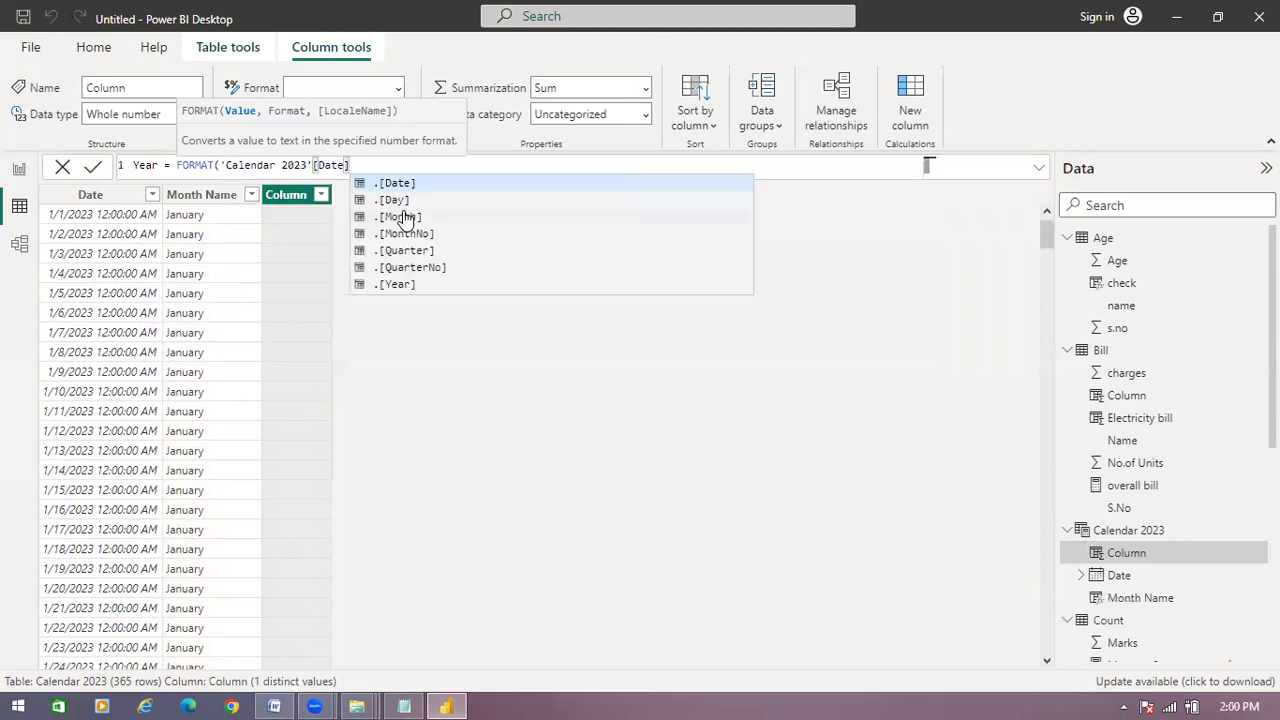
{"action": "type", "text": ","}
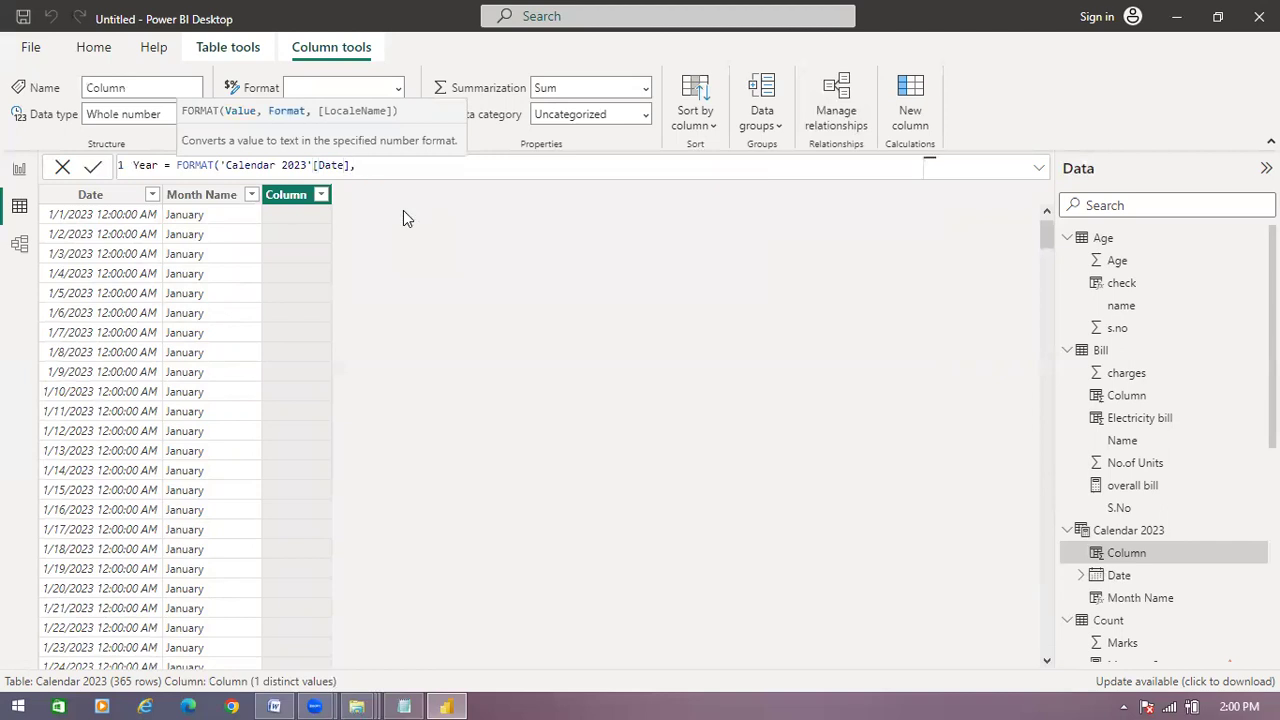
{"action": "type", "text": "\""}
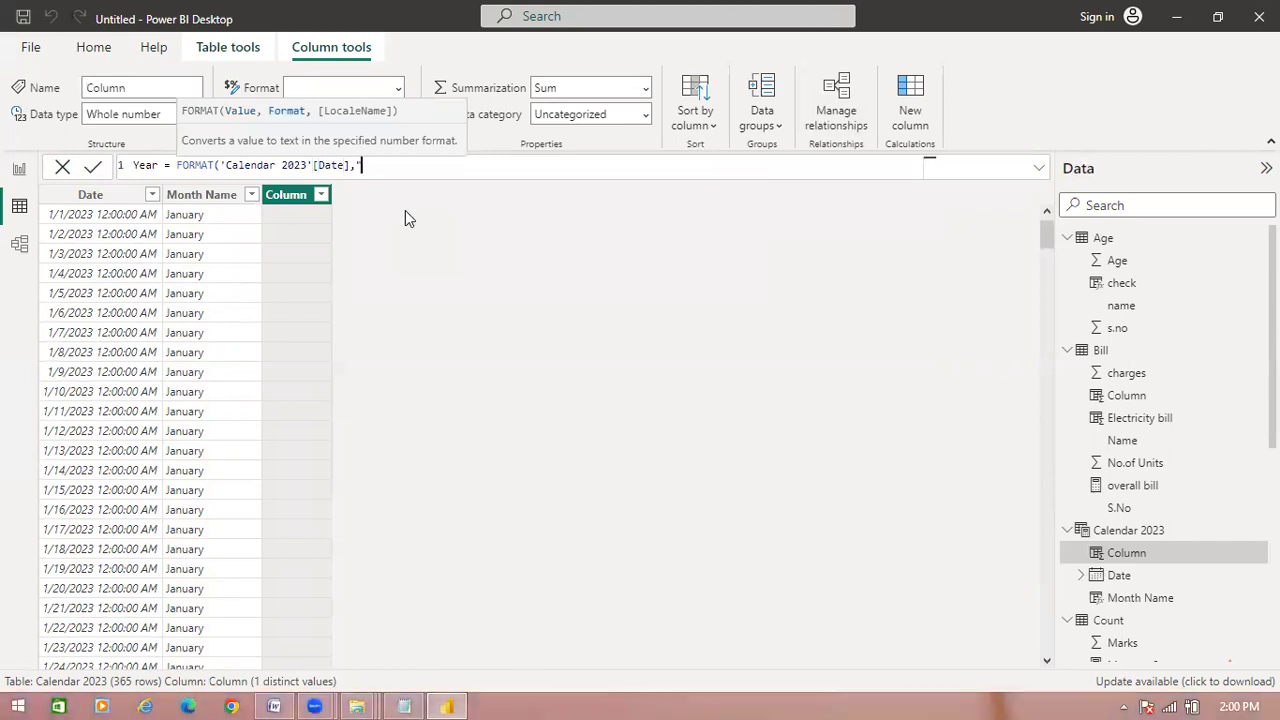
{"action": "type", "text": "YYYY\")"}
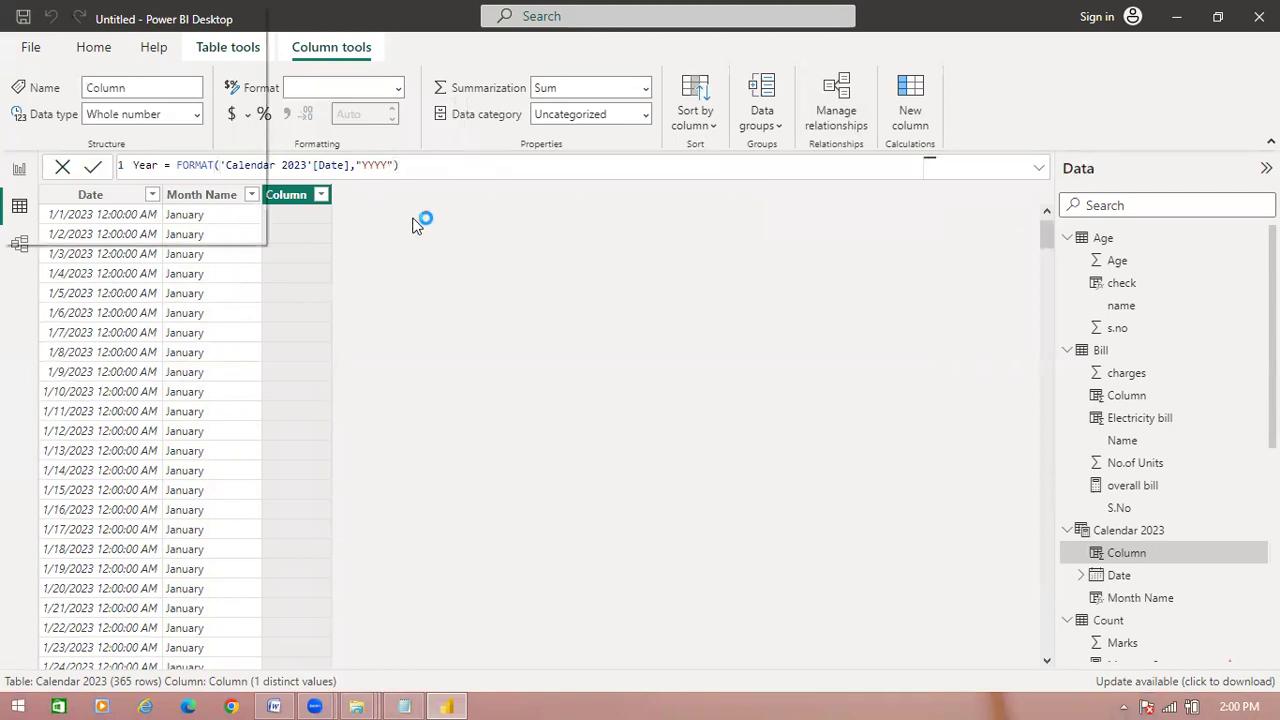
{"action": "key", "text": "Return"}
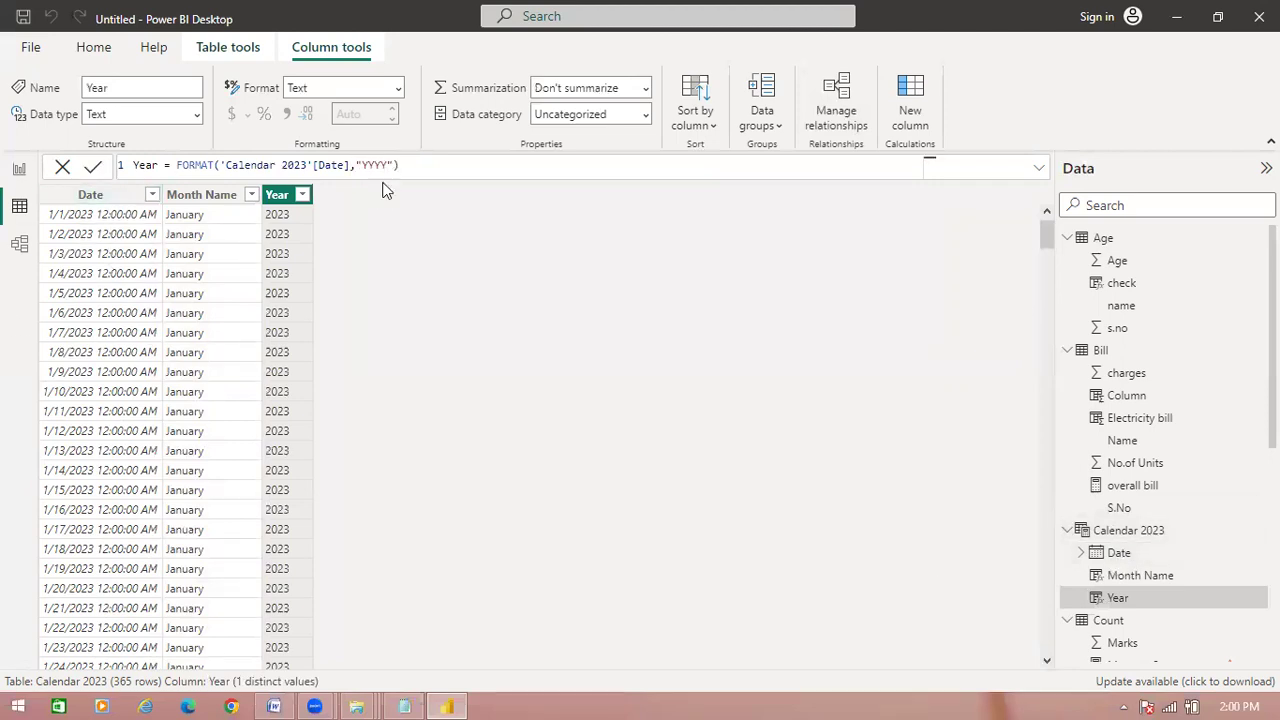
{"action": "scroll", "coordinate": [360, 406], "scroll_direction": "down", "scroll_amount": 20}
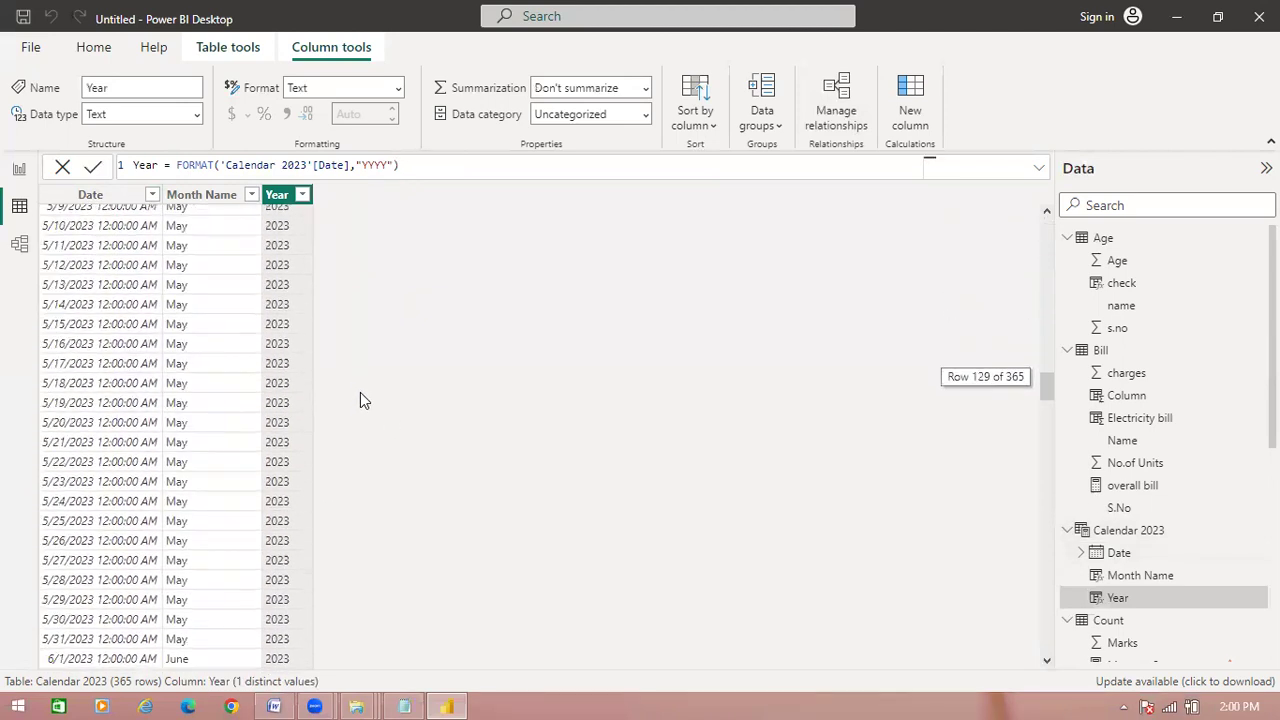
{"action": "scroll", "coordinate": [371, 400], "scroll_direction": "up", "scroll_amount": 20}
{"action": "scroll", "coordinate": [390, 412], "scroll_direction": "up", "scroll_amount": 12}
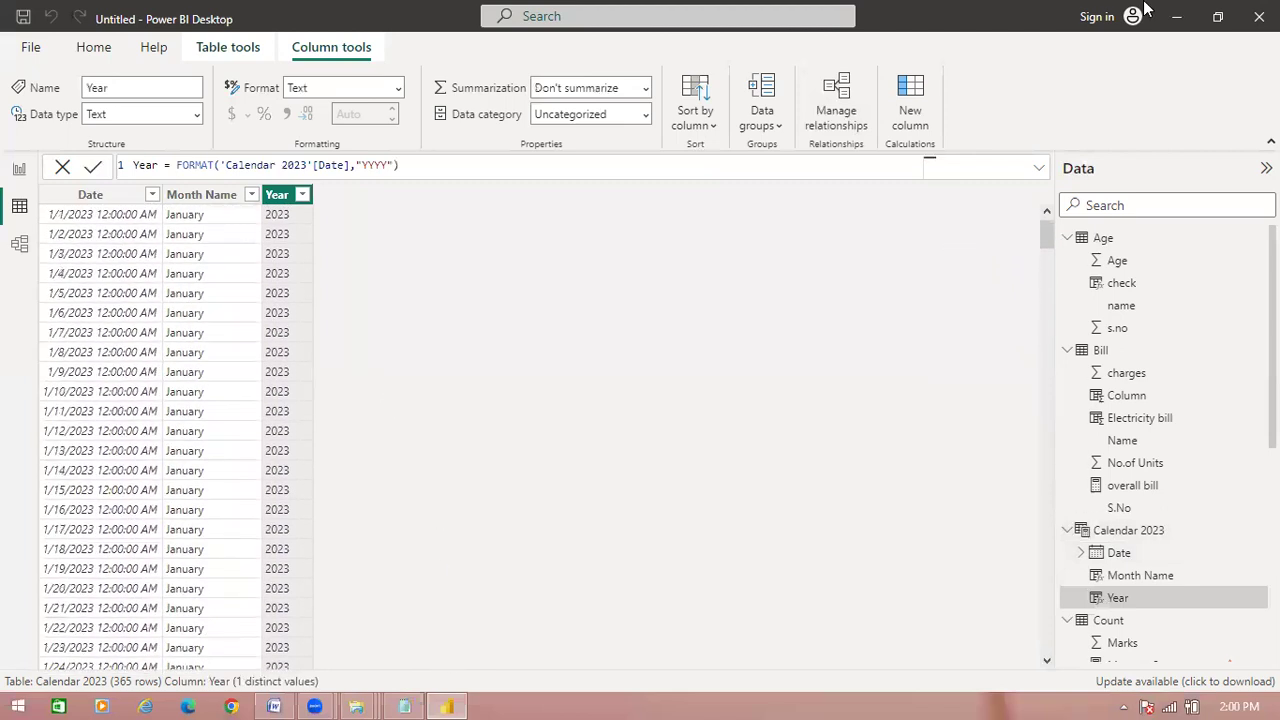
Consult the row context notes in Notepad and return to the Calendar 2023 table in Power BI.
{"action": "left_click", "coordinate": [400, 703]}
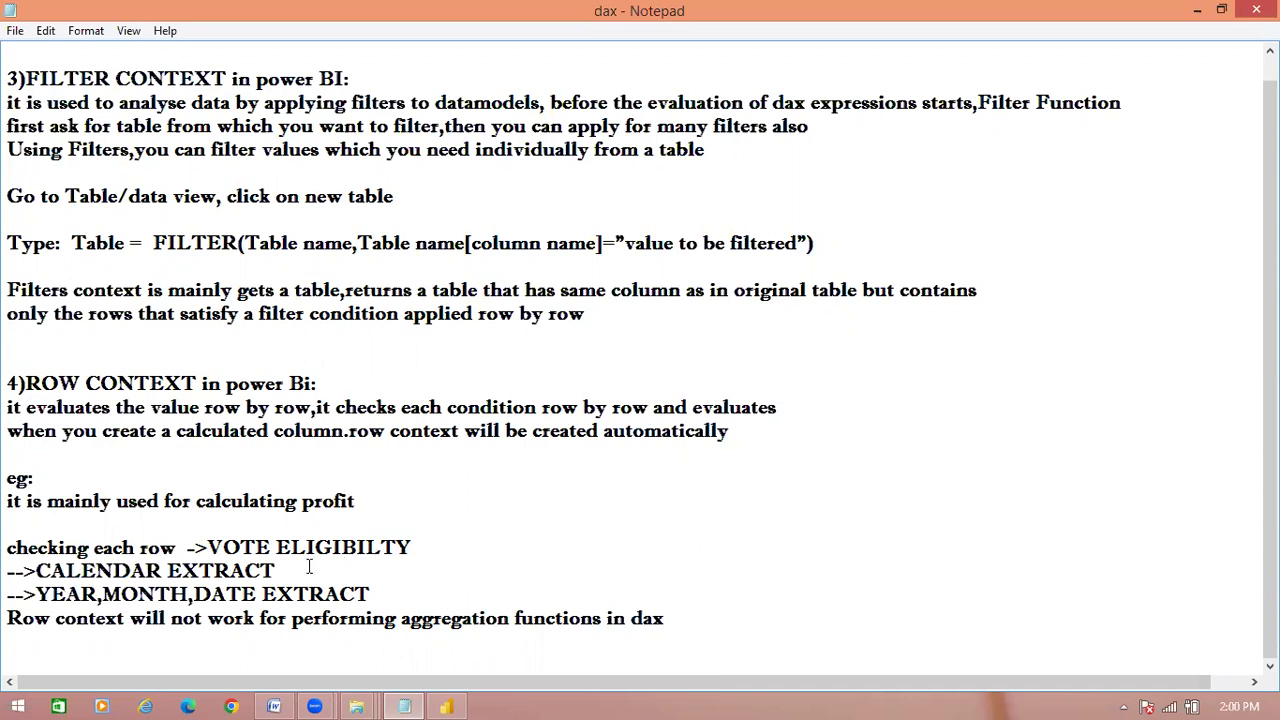
{"action": "left_click", "coordinate": [448, 702]}
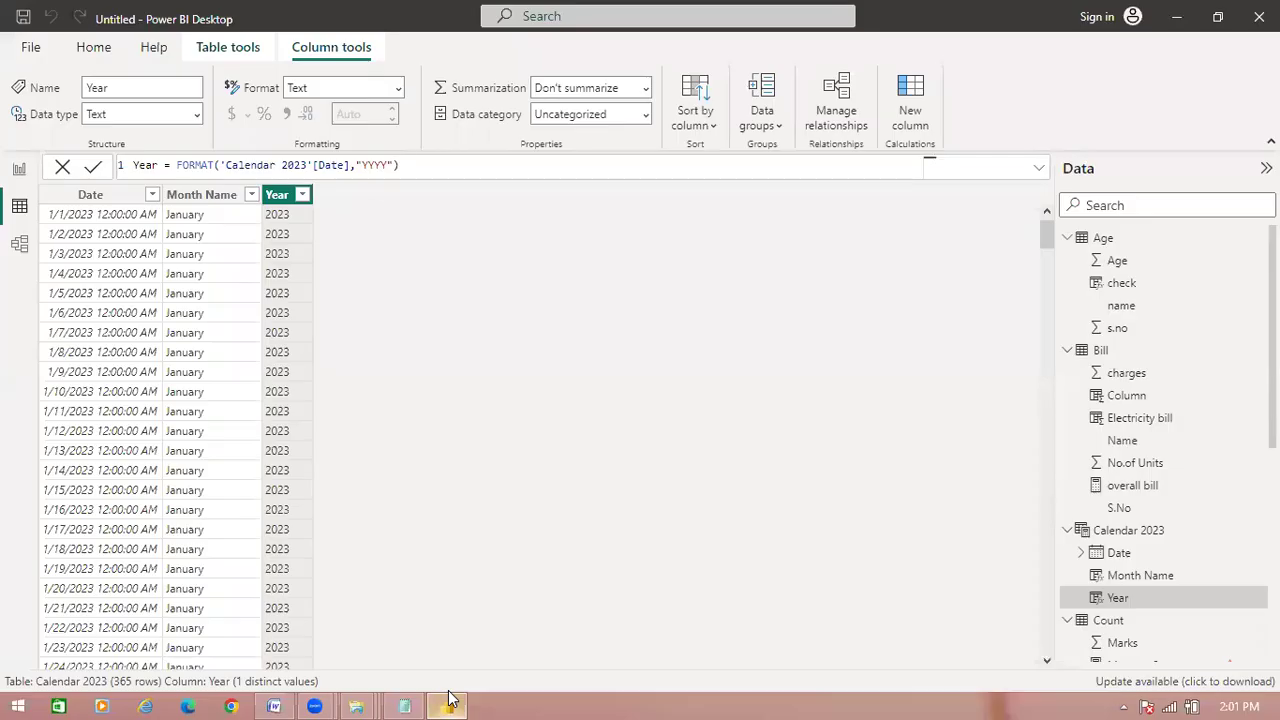
{"action": "left_click", "coordinate": [448, 702]}
{"action": "left_click", "coordinate": [448, 702]}
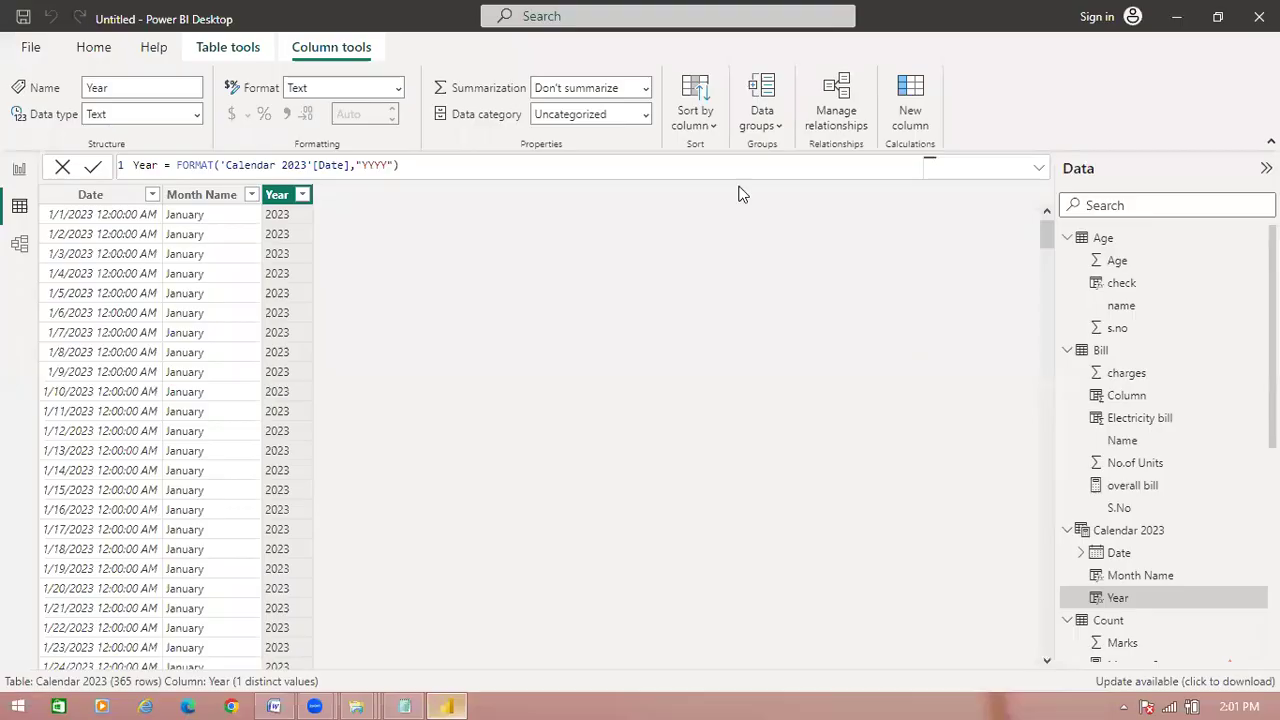